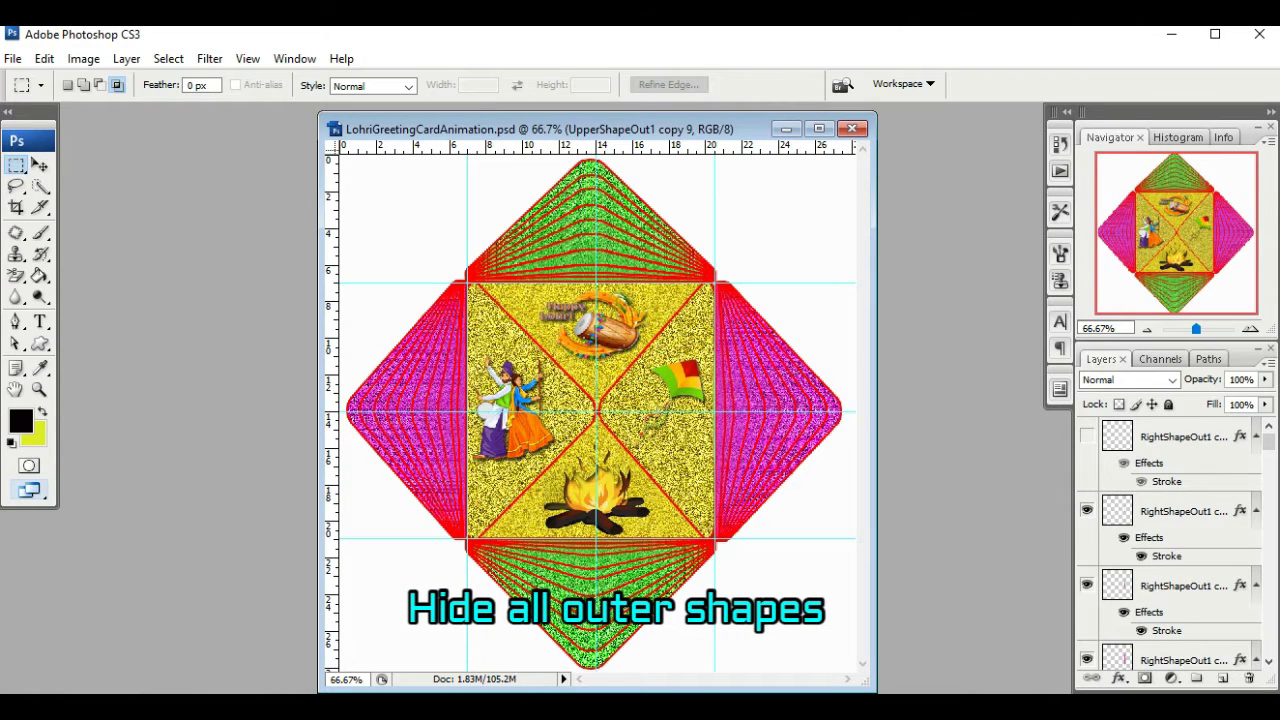
# Step: Hide all the outer shape layers (RightShapeOut1, LeftShapeOut1, UpperShapeOut1, BottomShapeOut1 and their copies), leaving the inner shapes visible
pyautogui.moveTo(1269, 441); pyautogui.dragTo(1269, 534)
pyautogui.click(1087, 466)
pyautogui.click(1087, 540)
pyautogui.click(1087, 614)
pyautogui.click(1087, 471)
pyautogui.click(1087, 546)
pyautogui.click(1087, 621)
pyautogui.click(1087, 577)
pyautogui.click(1087, 651)
pyautogui.click(1087, 554)
pyautogui.click(1087, 657)
pyautogui.click(1087, 541)
pyautogui.click(1087, 615)
pyautogui.click(1087, 497)
pyautogui.click(1087, 571)
pyautogui.click(1087, 645)
pyautogui.click(1087, 499)
pyautogui.click(1087, 574)
pyautogui.click(1087, 648)
pyautogui.moveTo(1087, 434); pyautogui.dragTo(1087, 658)
pyautogui.moveTo(1269, 534); pyautogui.dragTo(1269, 542)
pyautogui.moveTo(1087, 490); pyautogui.dragTo(1087, 640)
pyautogui.moveTo(1269, 542); pyautogui.dragTo(1269, 550)
pyautogui.moveTo(1087, 471); pyautogui.dragTo(1087, 620)
pyautogui.moveTo(1269, 550); pyautogui.dragTo(1269, 622)
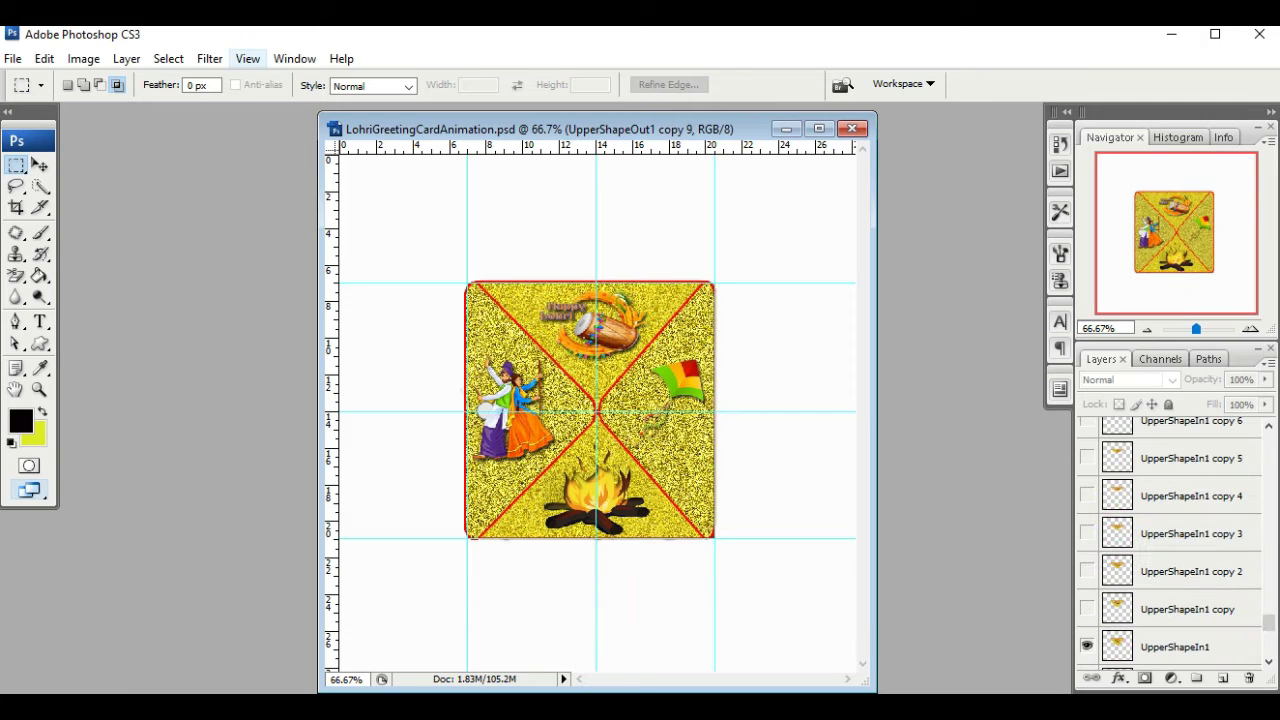
# Step: Show the Animation (Frames) window and duplicate the first frame
pyautogui.click(294, 58)
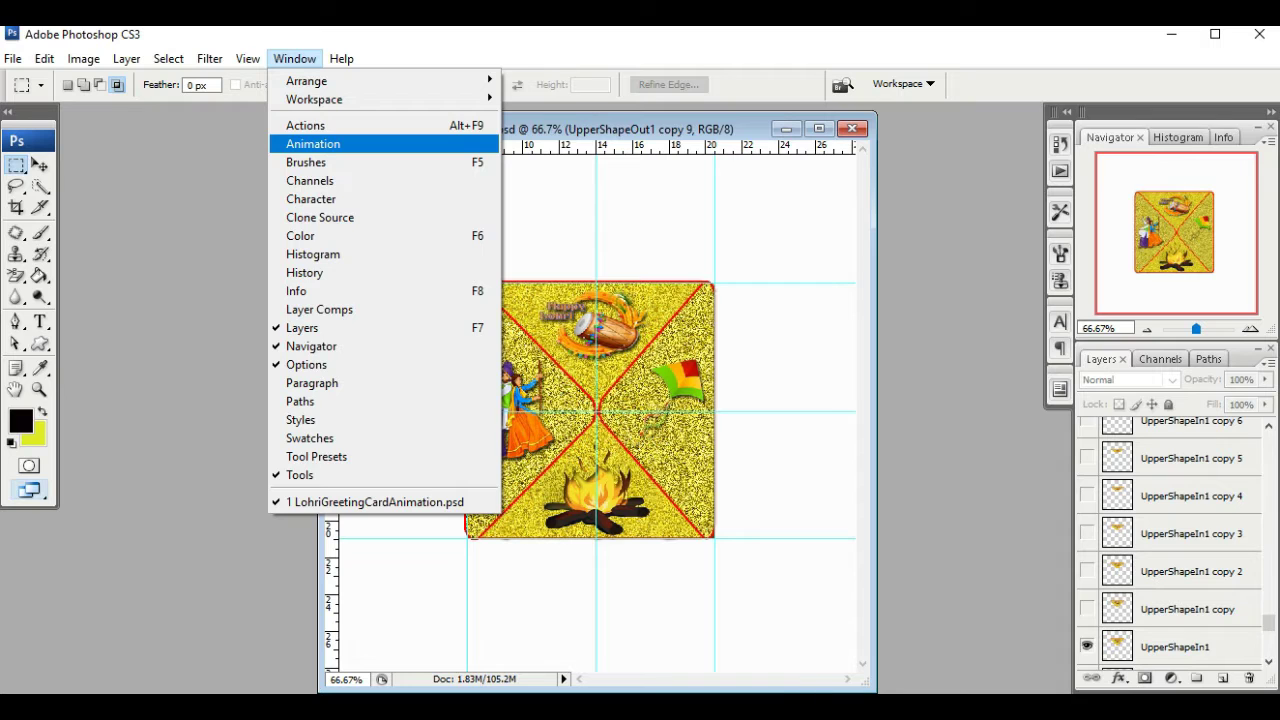
pyautogui.click(313, 144)
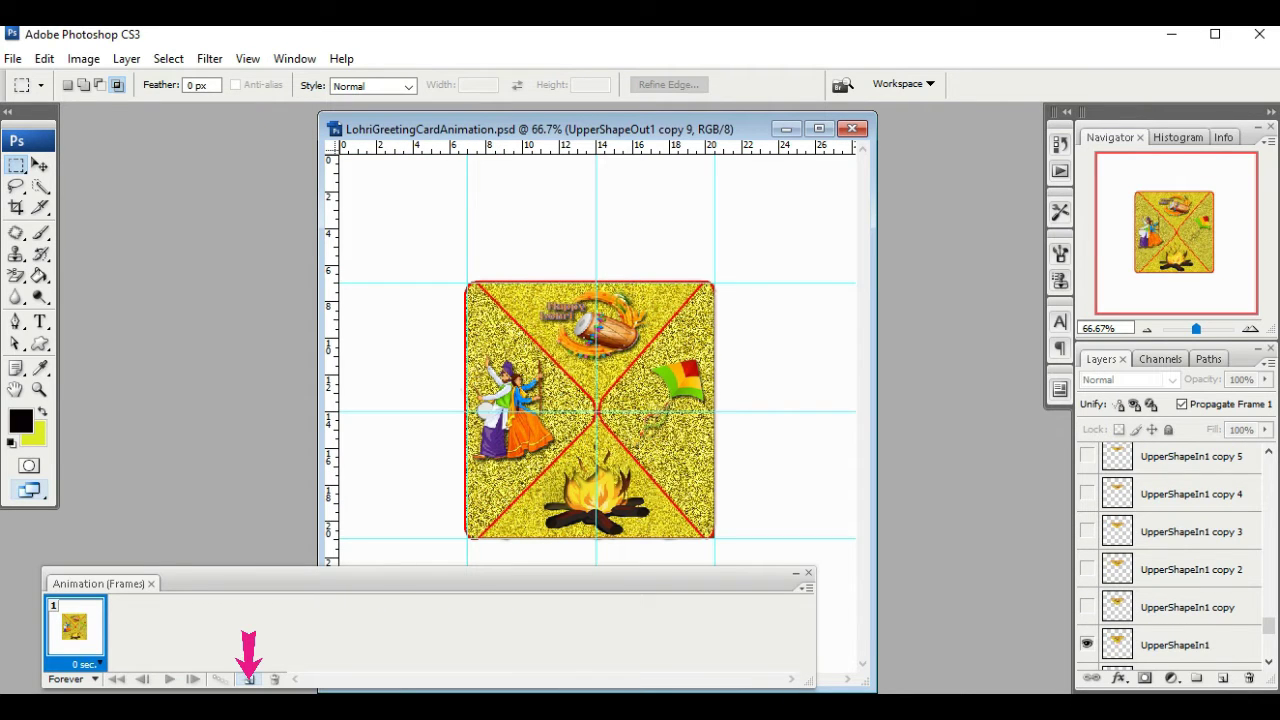
pyautogui.click(249, 679)
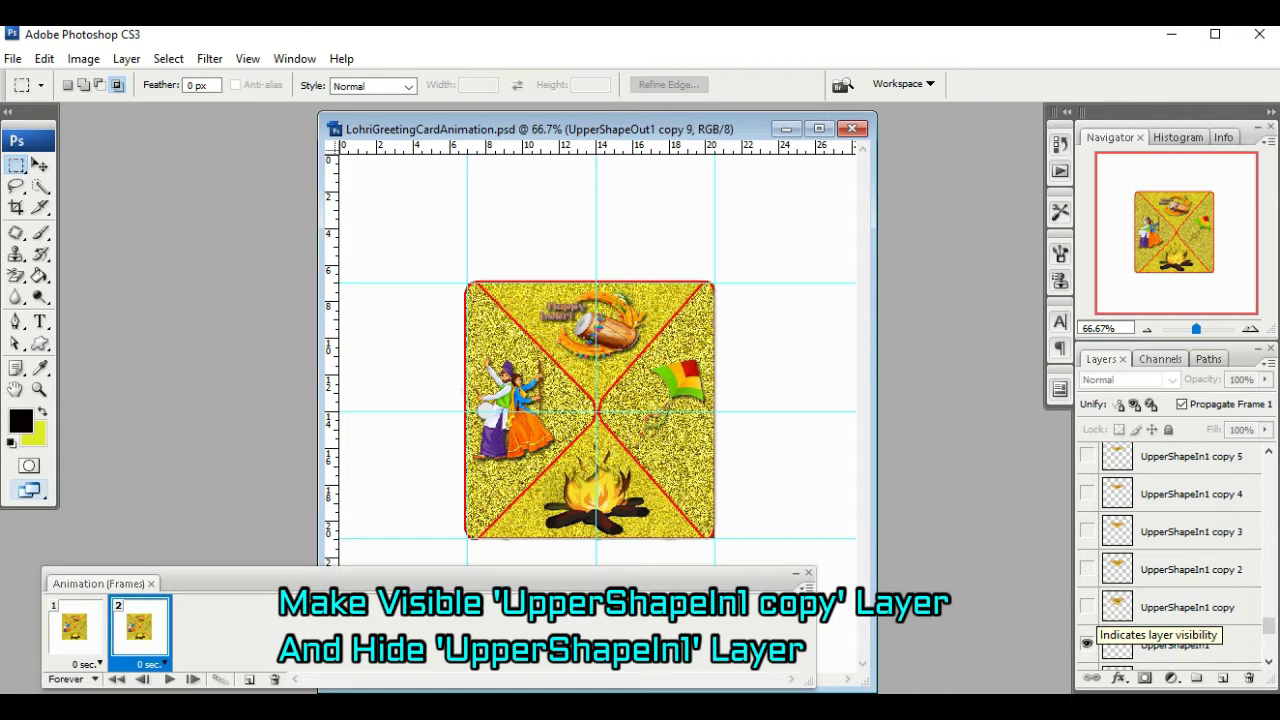
# Step: In frame 2, show the first copy of UpperShapeIn1, DownShapeIn1, LeftShapeIn1 and RightShapeIn1 and hide the four original layers
pyautogui.click(1087, 605)
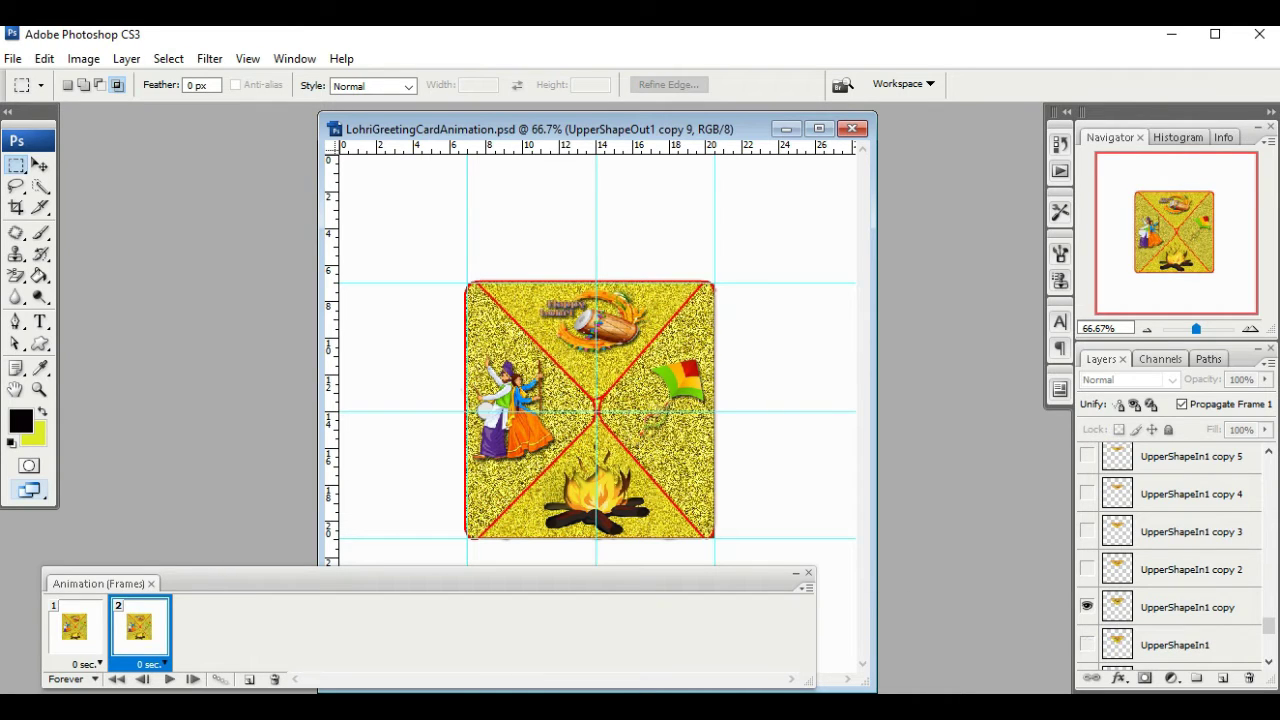
pyautogui.moveTo(1268, 625); pyautogui.dragTo(1268, 611)
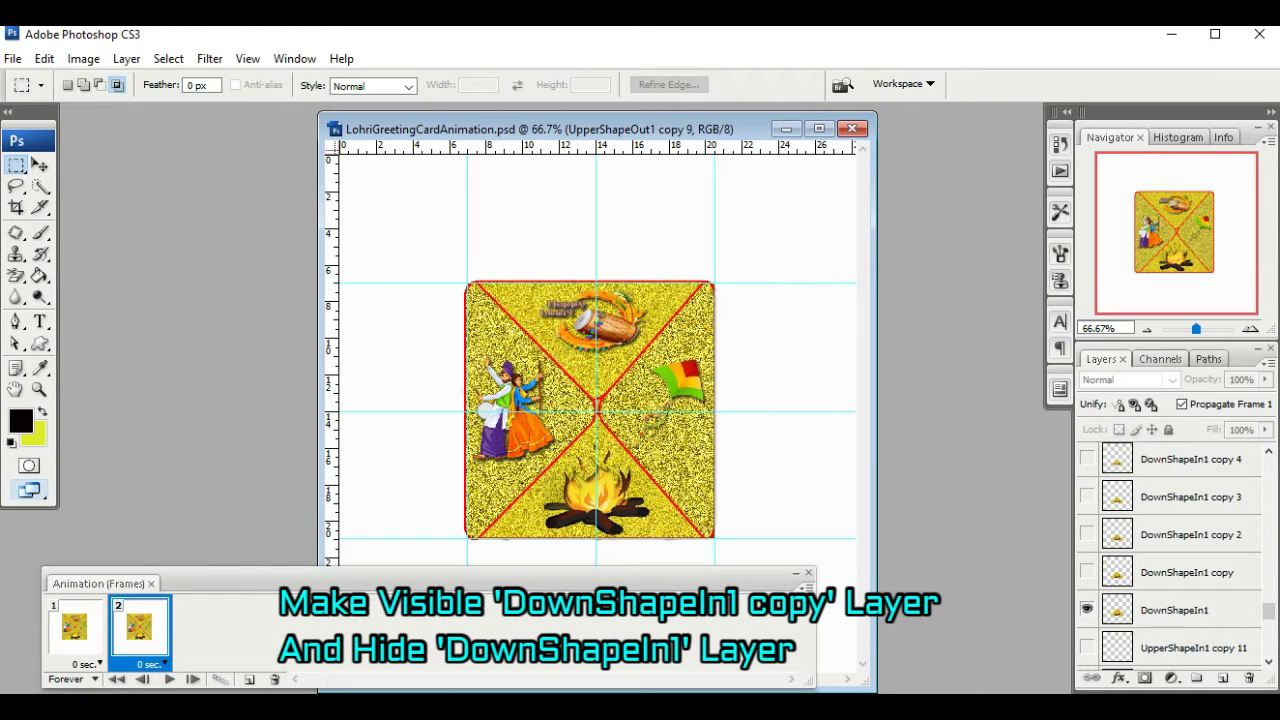
pyautogui.click(1087, 572)
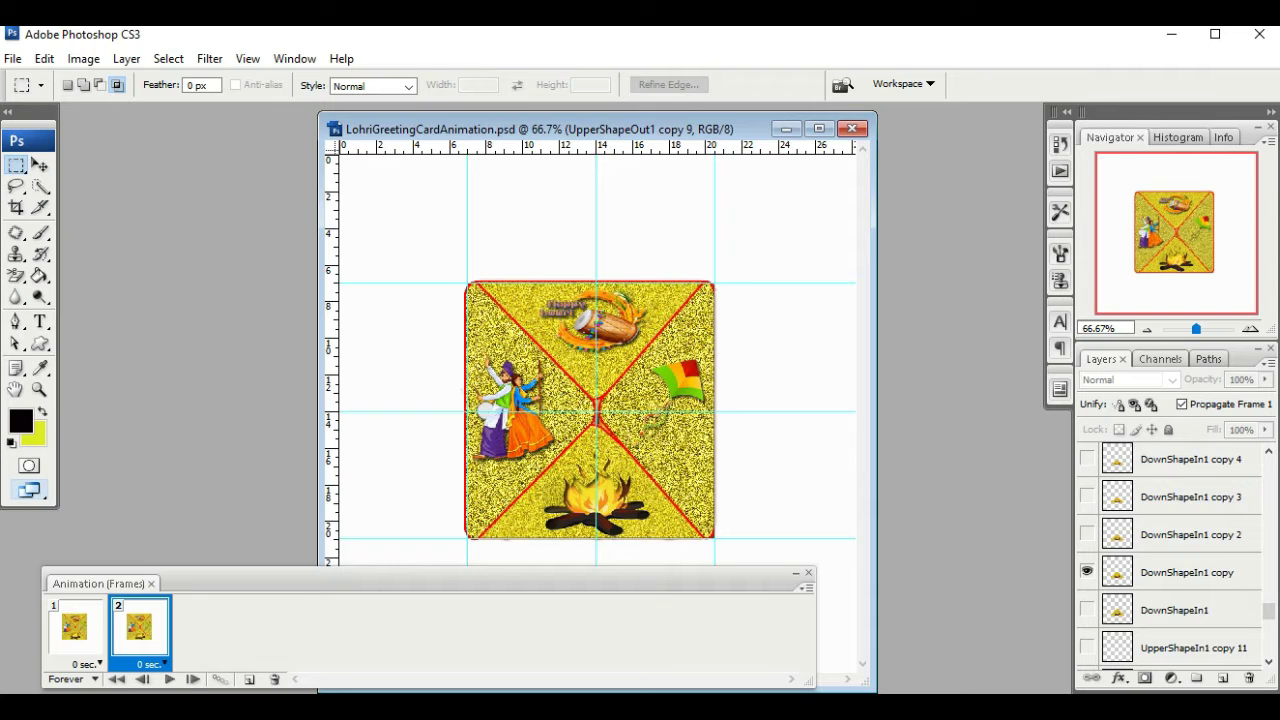
pyautogui.scroll(4, 1170, 550)
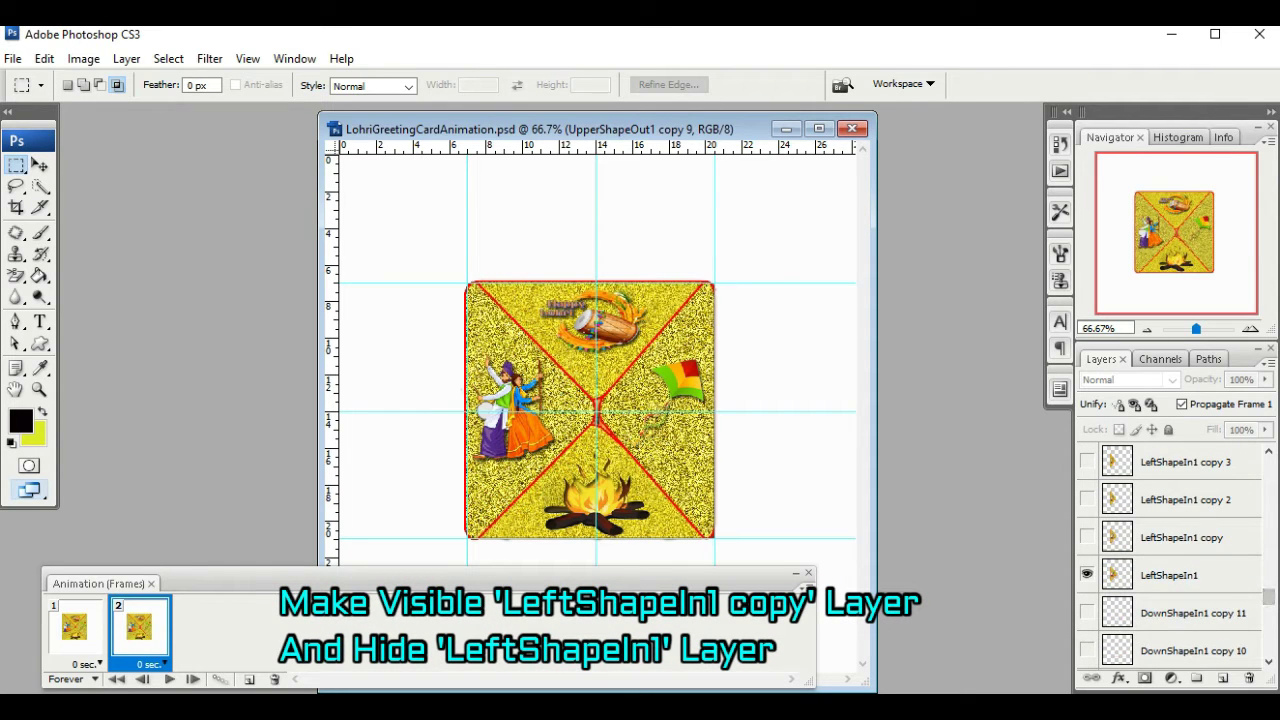
pyautogui.click(1087, 537)
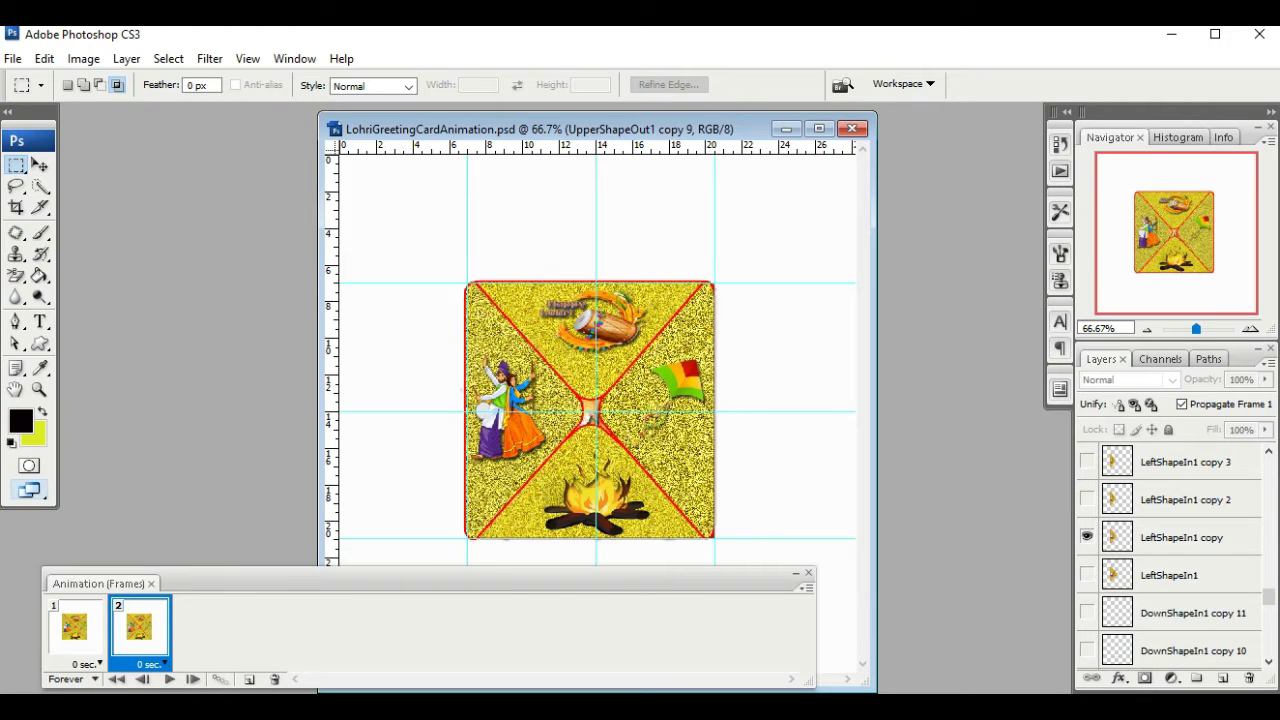
pyautogui.scroll(4, 1170, 555)
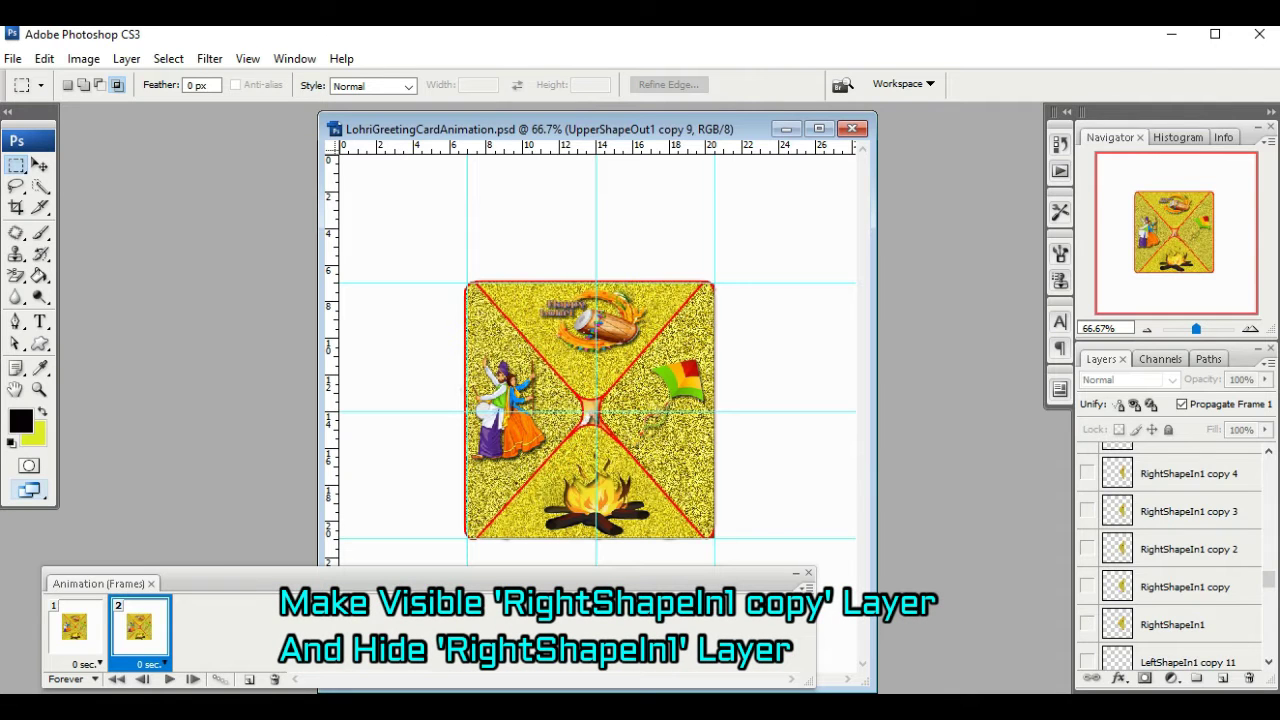
pyautogui.click(1087, 587)
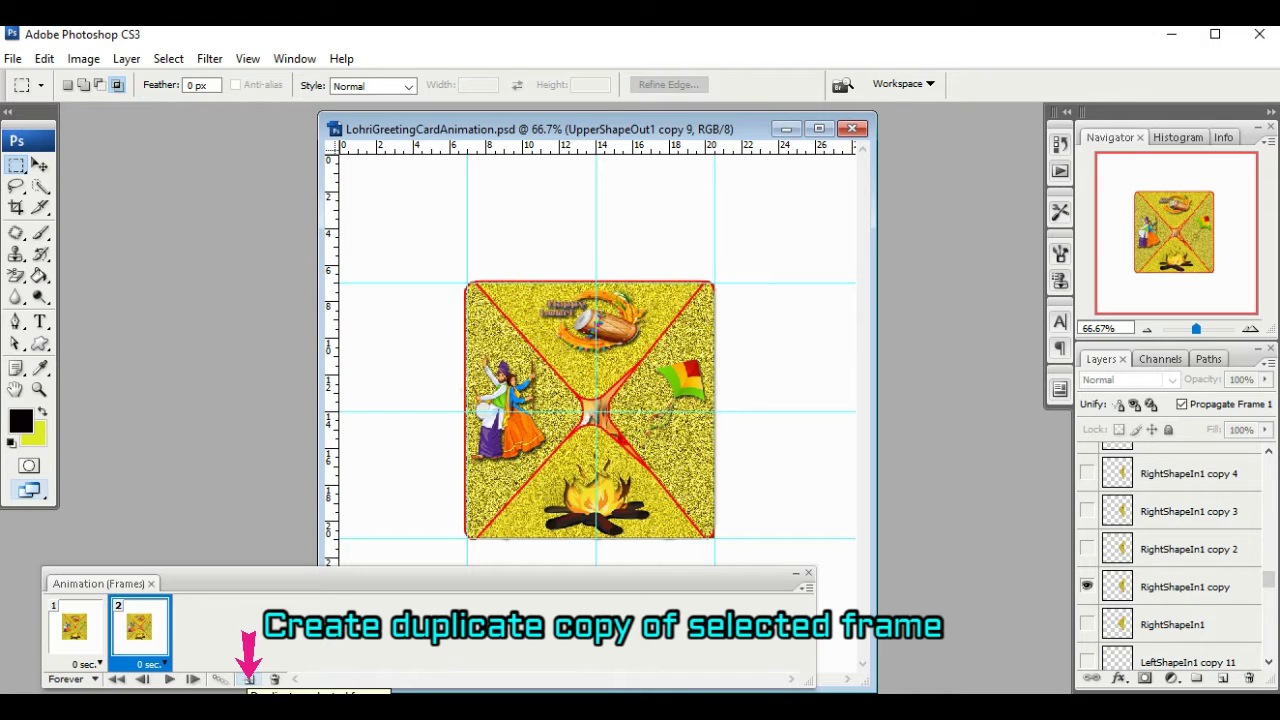
# Step: Duplicate frame 2 and, in frame 3, show the copy 2 layers of the four inner shapes in place of the first copies
pyautogui.click(250, 680)
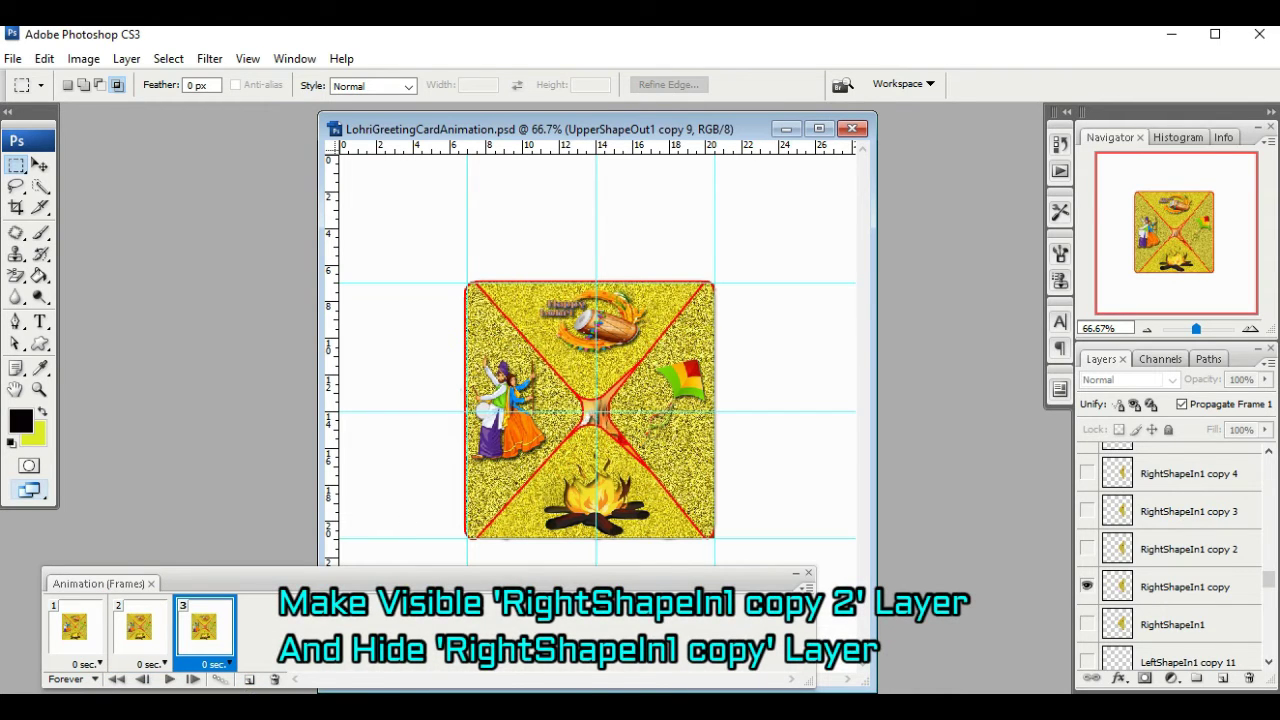
pyautogui.click(1087, 587)
pyautogui.scroll(-5, 1170, 550)
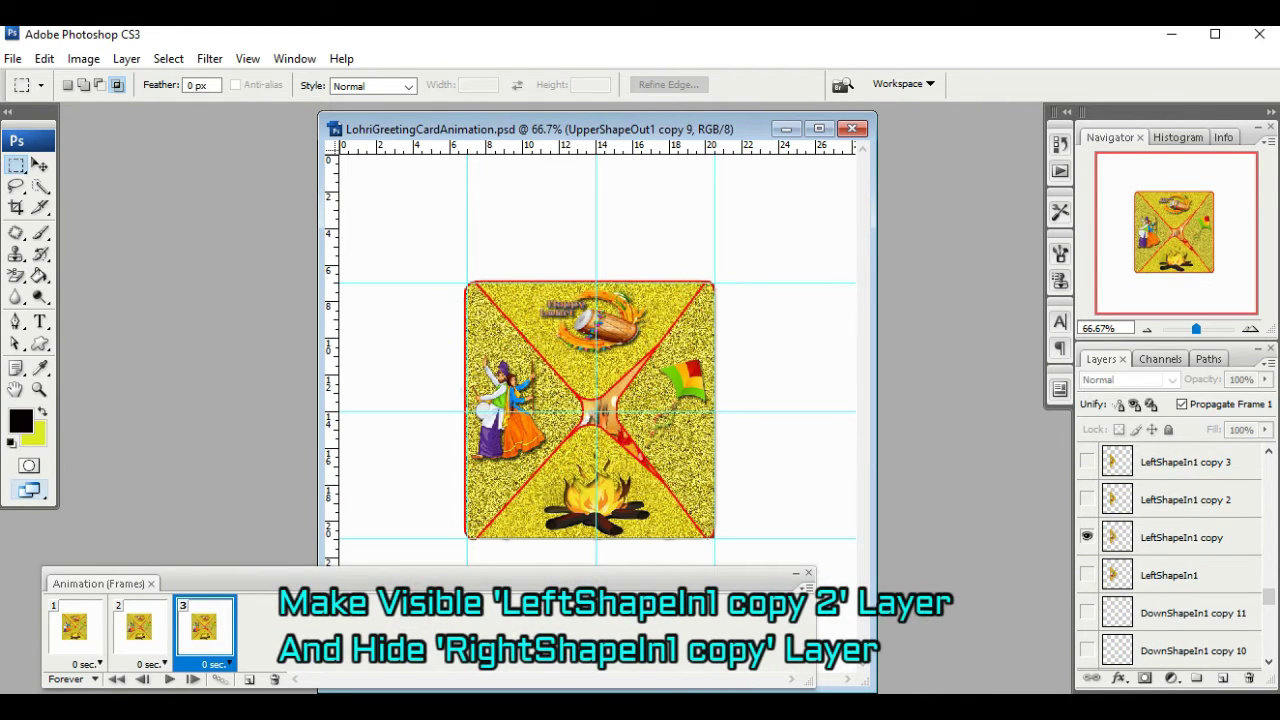
pyautogui.click(1087, 499)
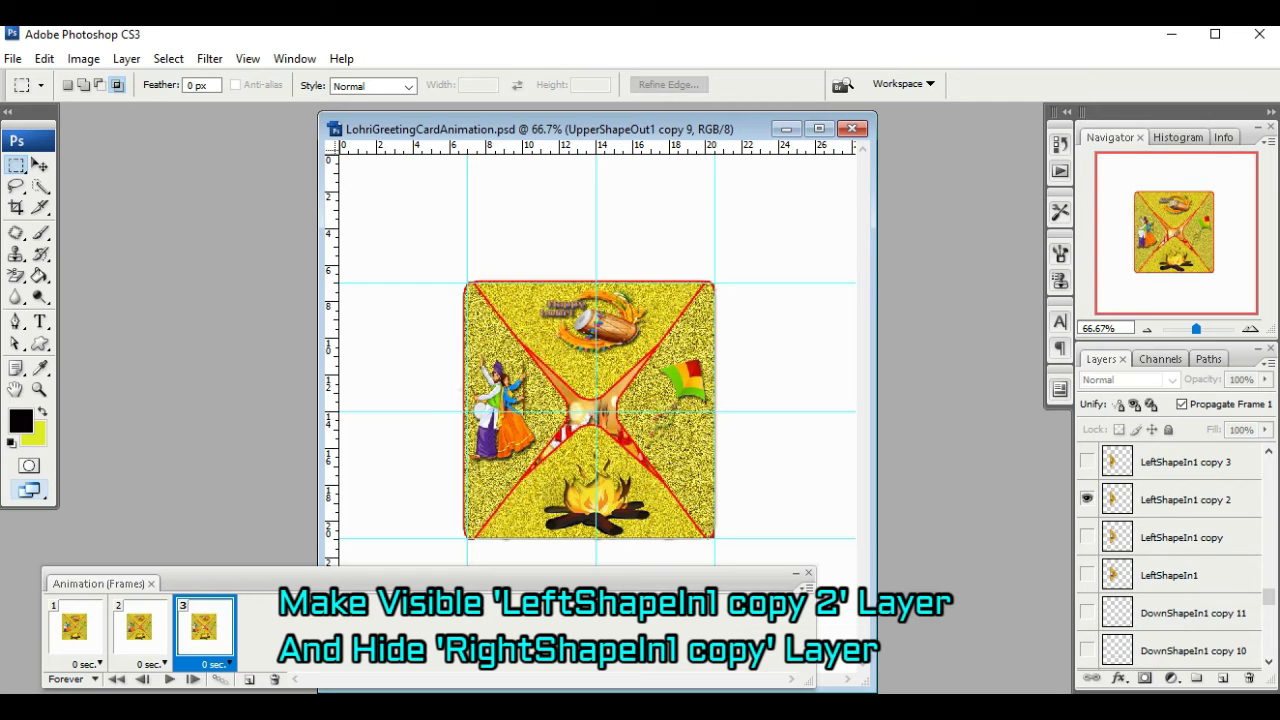
pyautogui.scroll(-3, 1170, 550)
pyautogui.scroll(-5, 1170, 550)
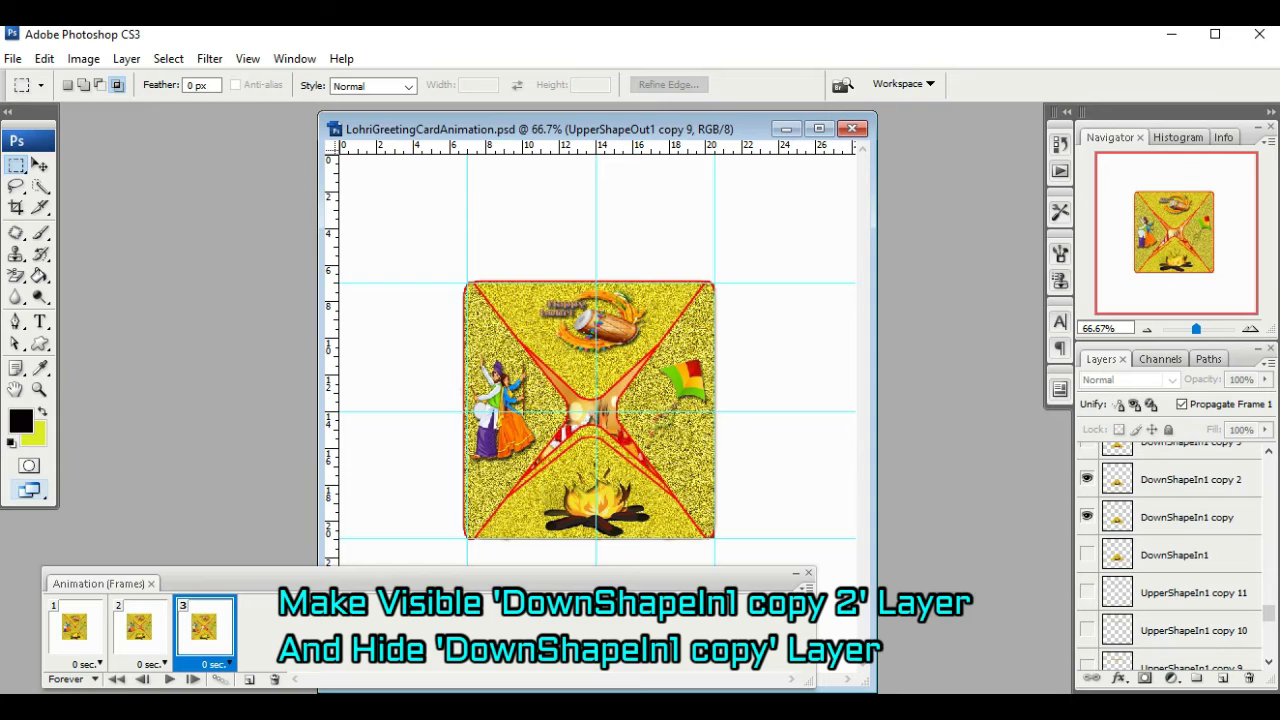
pyautogui.scroll(-6, 1170, 555)
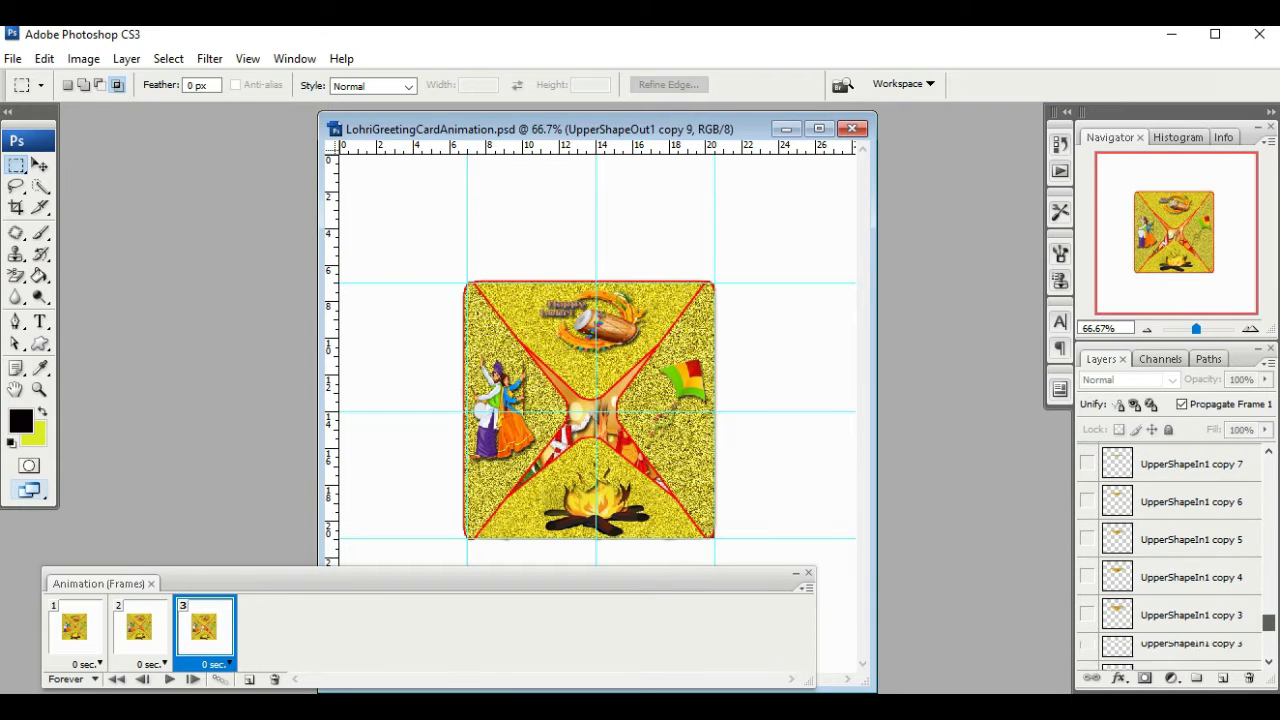
pyautogui.scroll(-2, 1170, 555)
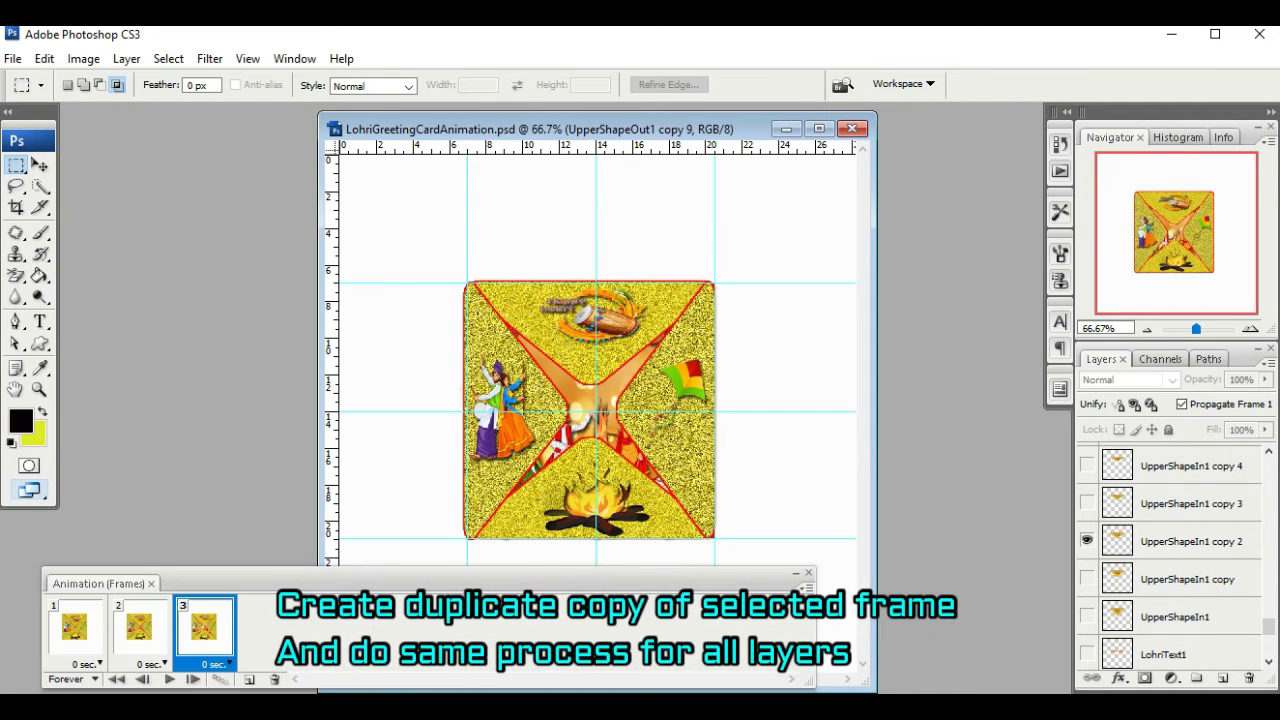
# Step: Duplicate frame 3 and, in frame 4, switch the inner shapes from their copy 2 layers to their copy 3 layers
pyautogui.click(249, 679)
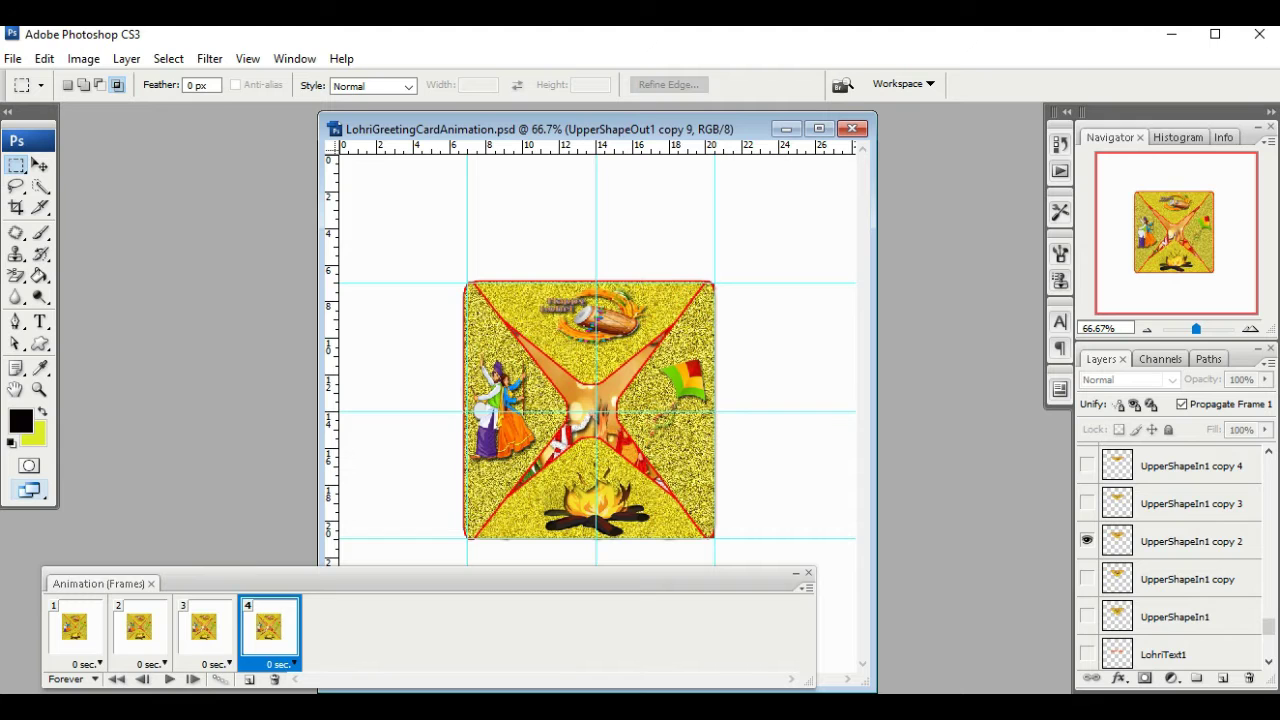
pyautogui.click(1190, 503)
pyautogui.click(1087, 503)
pyautogui.click(1087, 541)
pyautogui.scroll(4, 1087, 541)
pyautogui.click(1087, 497)
pyautogui.click(1087, 535)
pyautogui.scroll(4, 1087, 535)
pyautogui.click(1087, 489)
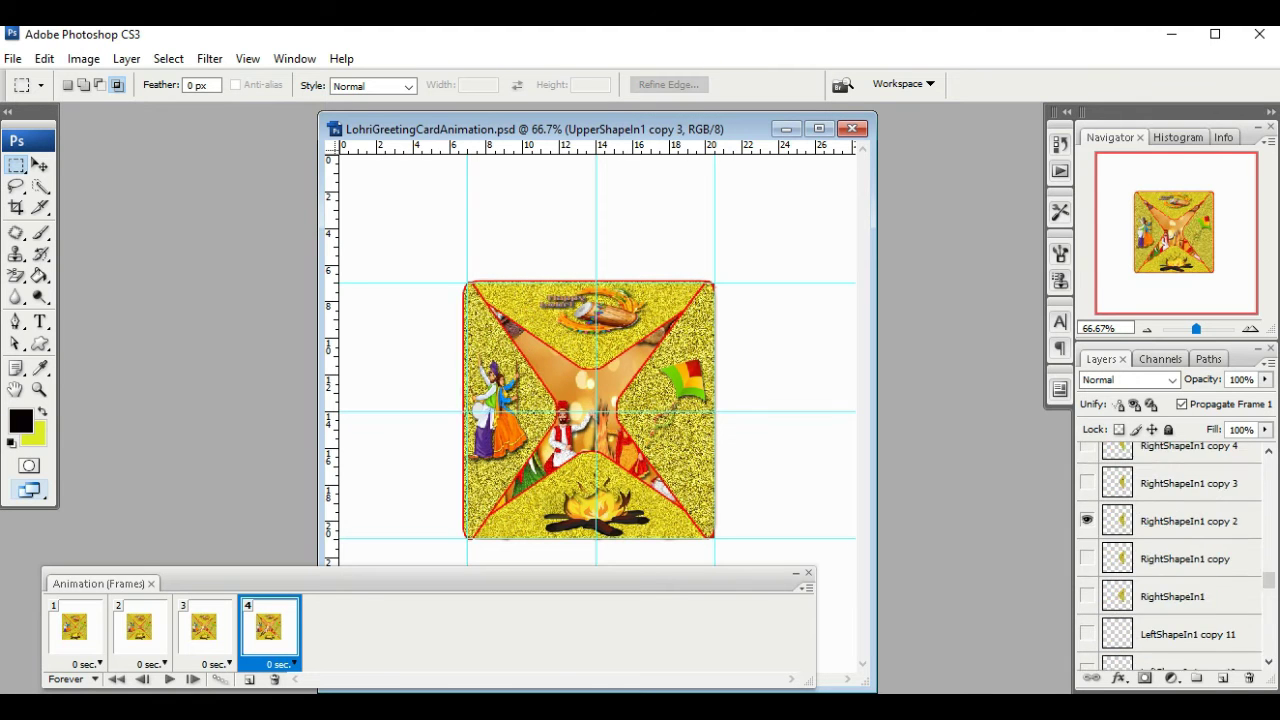
# Step: Duplicate frame 4 and, in frame 5, show the copy 4 layers of the inner shapes instead of the copy 3 layers
pyautogui.click(249, 679)
pyautogui.click(1087, 556)
pyautogui.scroll(-4, 1087, 556)
pyautogui.click(1087, 563)
pyautogui.click(1087, 577)
pyautogui.scroll(1, 1087, 577)
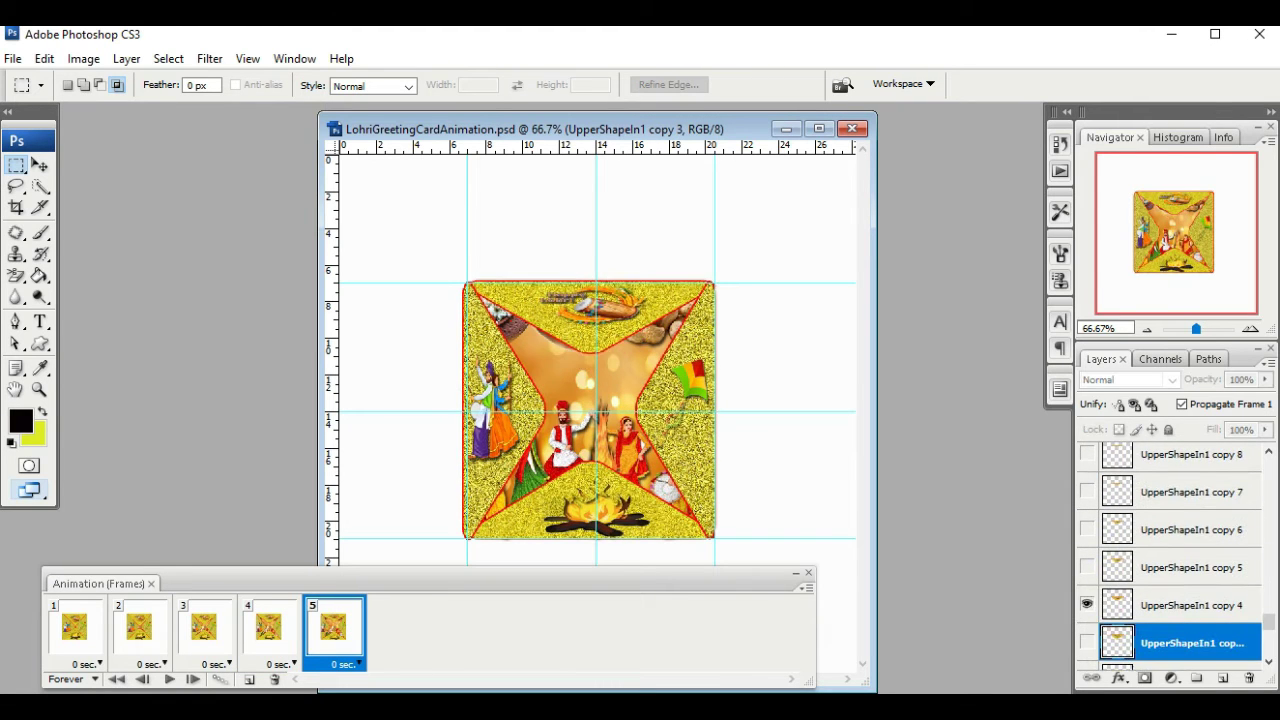
# Step: Duplicate frame 5 and show the UpperShapeIn1 copy 5 layer in the new frame
pyautogui.click(249, 679)
pyautogui.click(1087, 567)
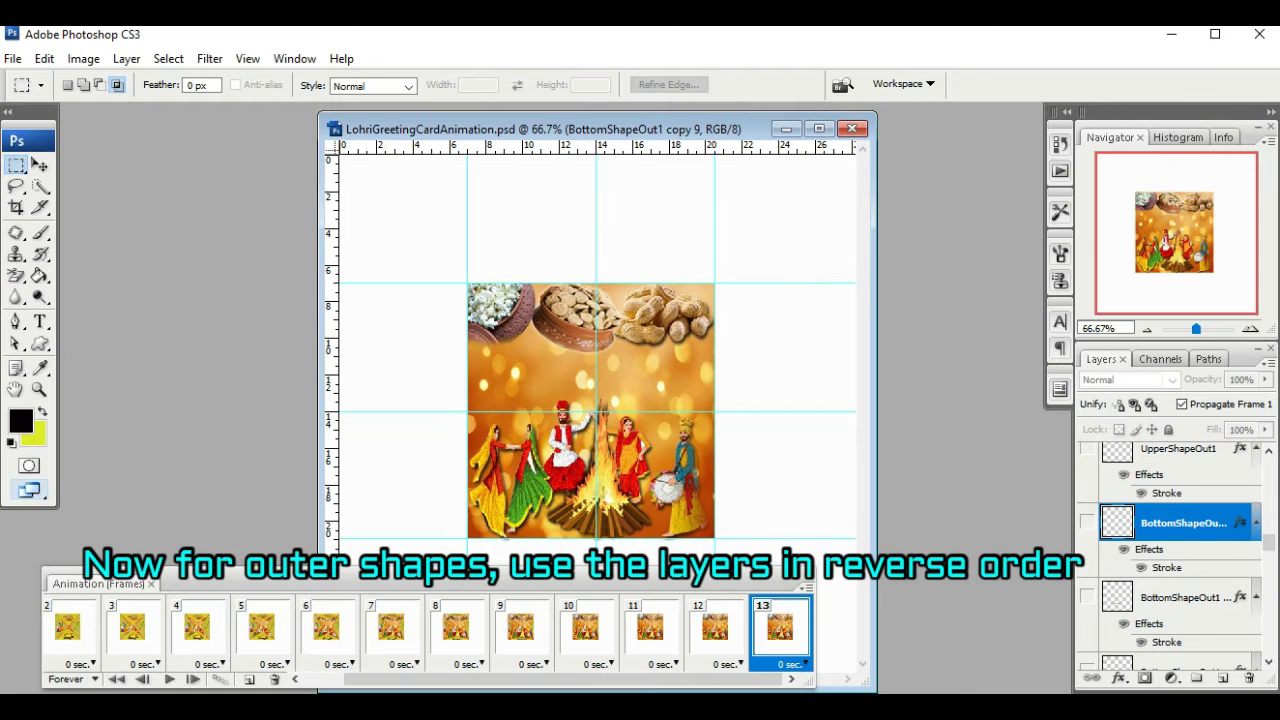
# Step: In frame 13, show the narrowest copies of the BottomShapeOut1, UpperShapeOut1, LeftShapeOut1 and RightShapeOut1 layers
pyautogui.click(1087, 522)
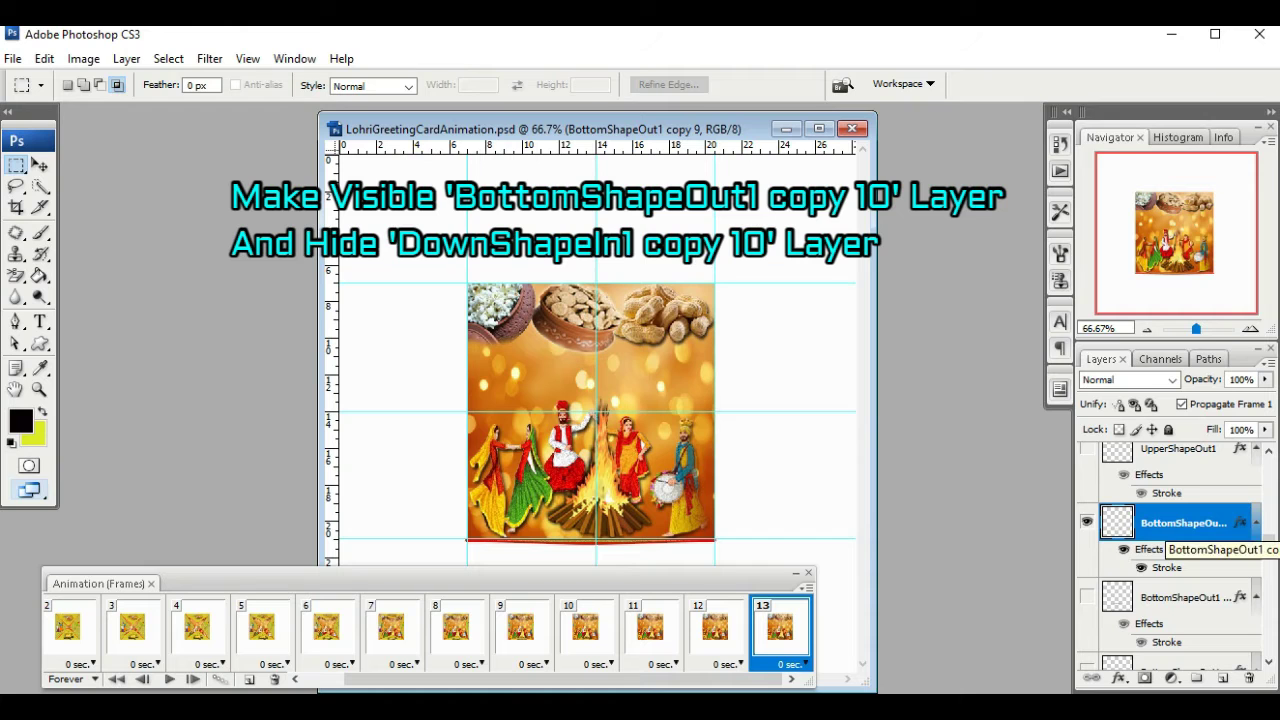
pyautogui.scroll(10, 1170, 556)
pyautogui.click(1183, 614)
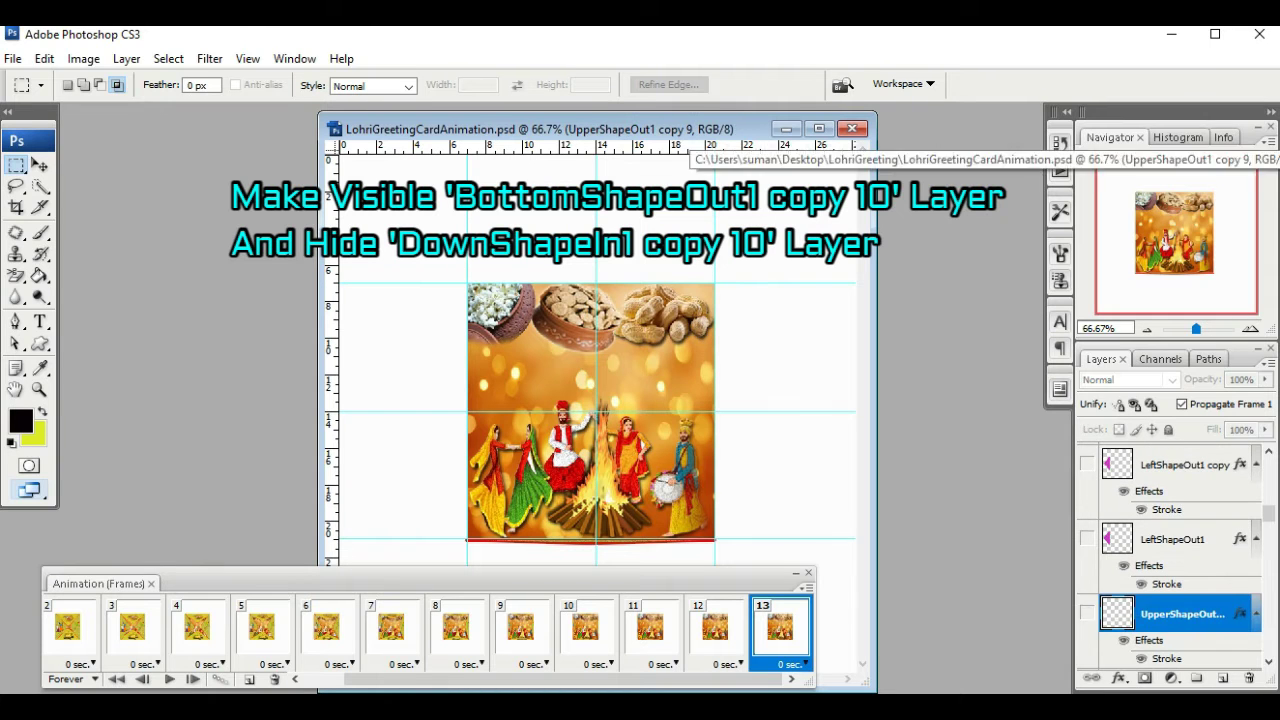
pyautogui.click(1087, 614)
pyautogui.scroll(8, 1170, 556)
pyautogui.scroll(8, 1170, 556)
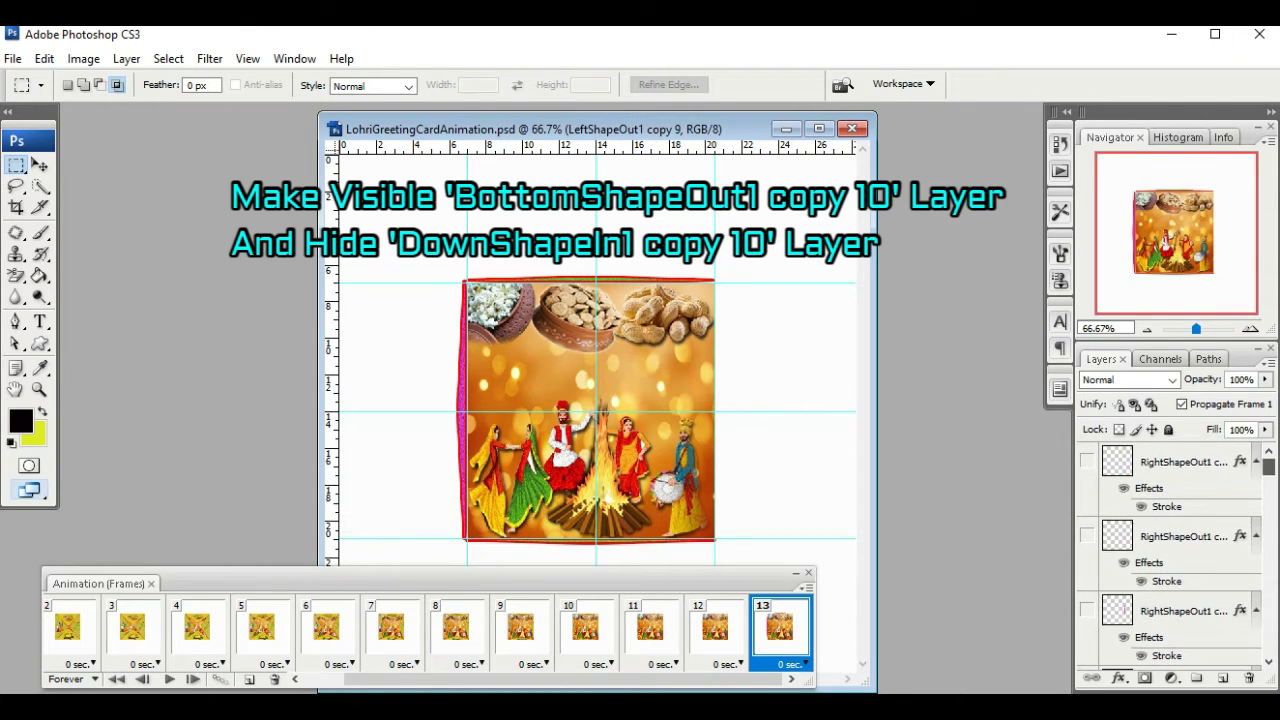
pyautogui.click(1183, 462)
pyautogui.click(1087, 461)
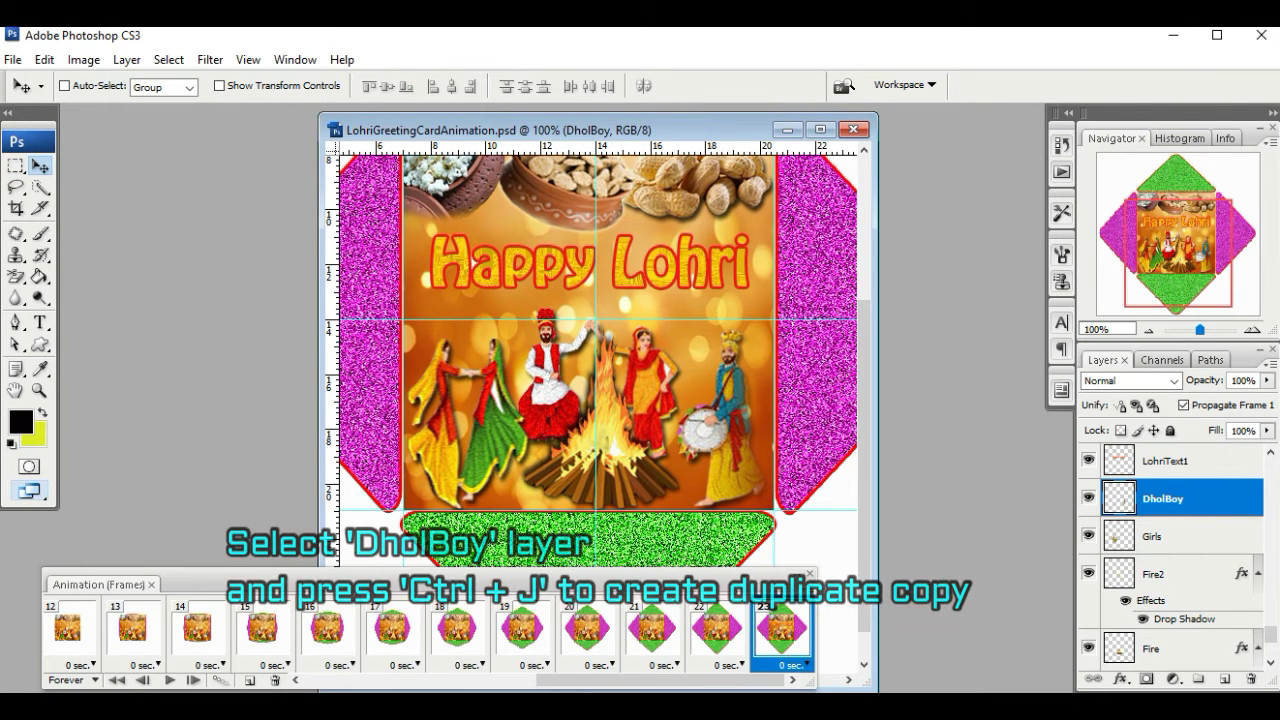
# Step: Duplicate the DholBoy layer, reshape the copy slightly with the Warp transform, and hide the original layer
pyautogui.hotkey('ctrl', 'j')
pyautogui.click(44, 59)
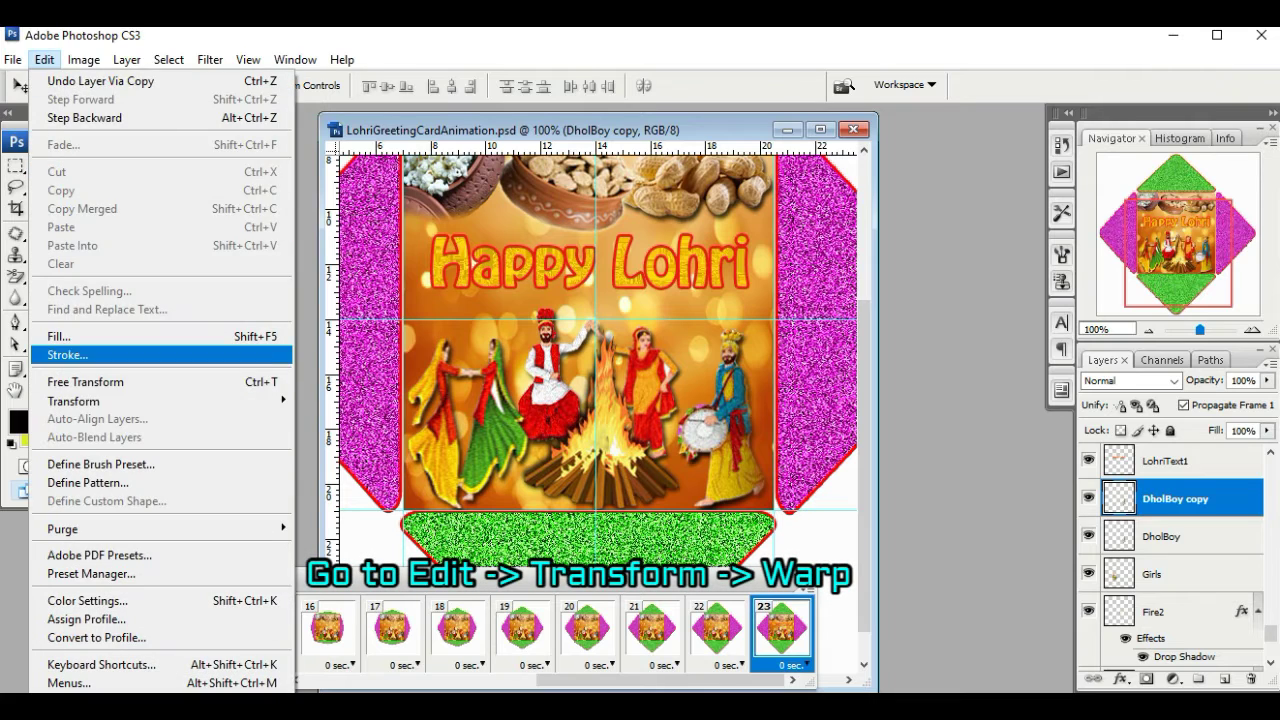
pyautogui.moveTo(75, 400)
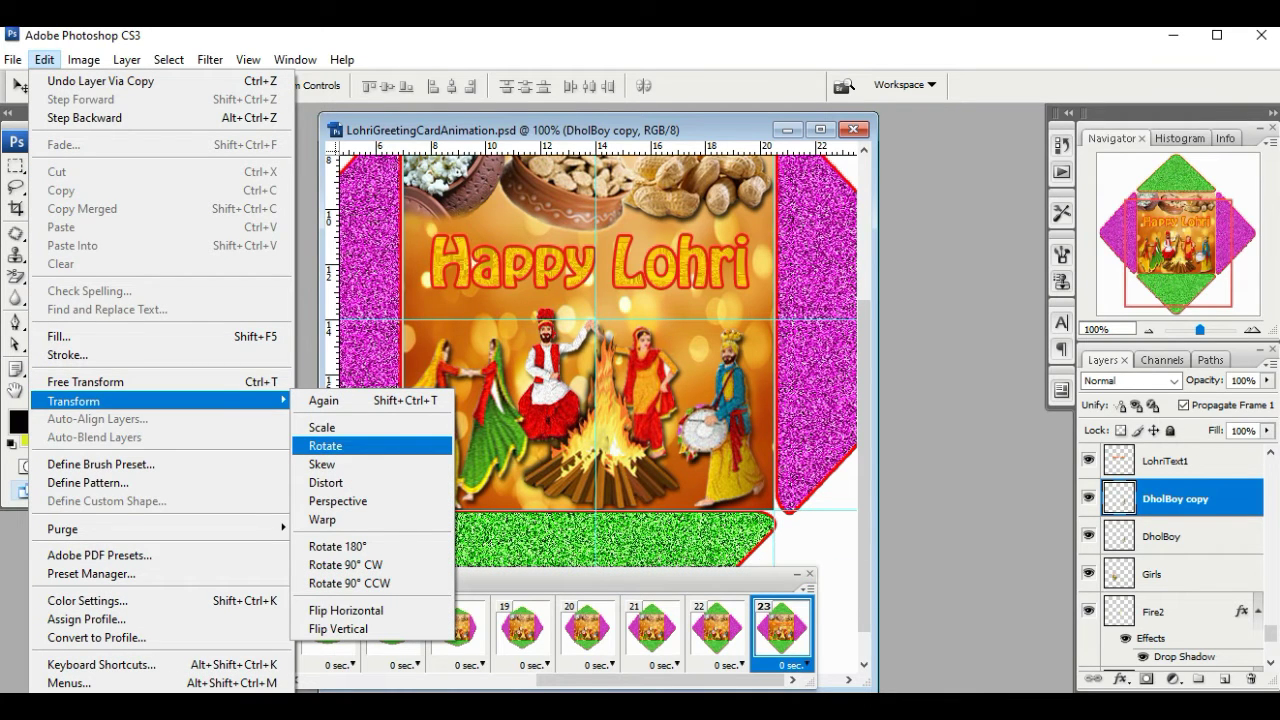
pyautogui.click(322, 519)
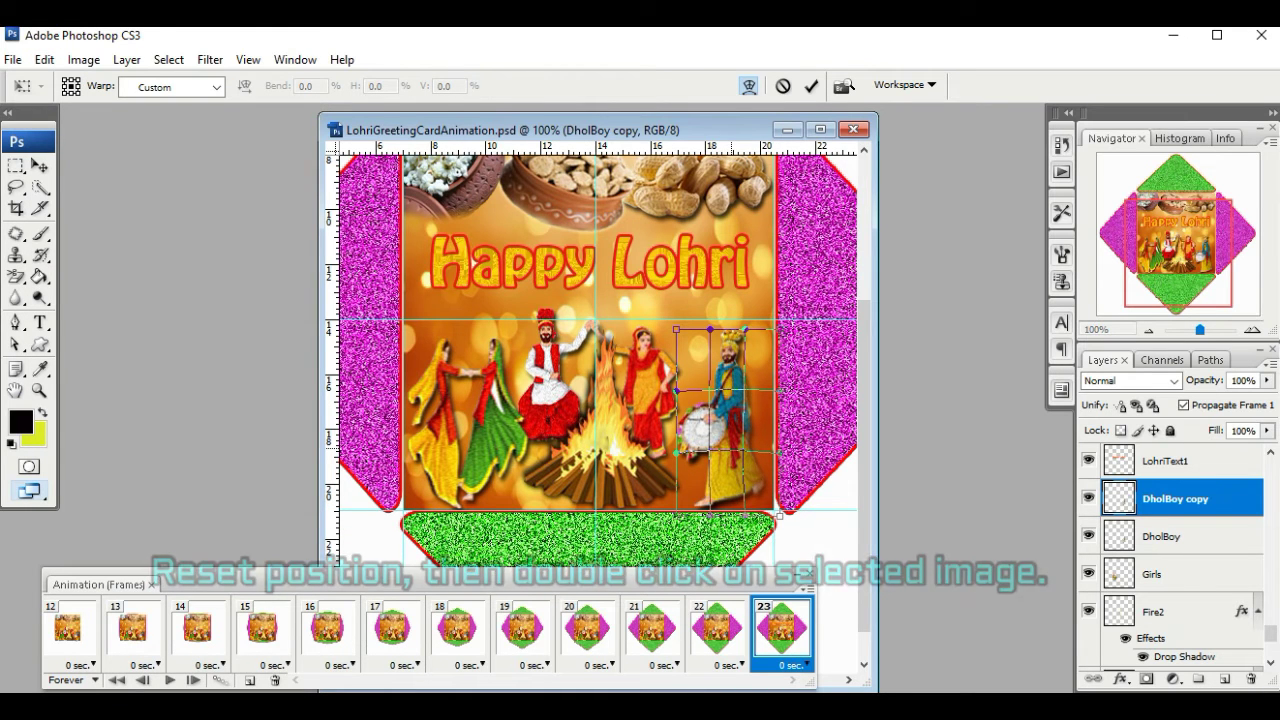
pyautogui.press('v')
pyautogui.click(540, 301)
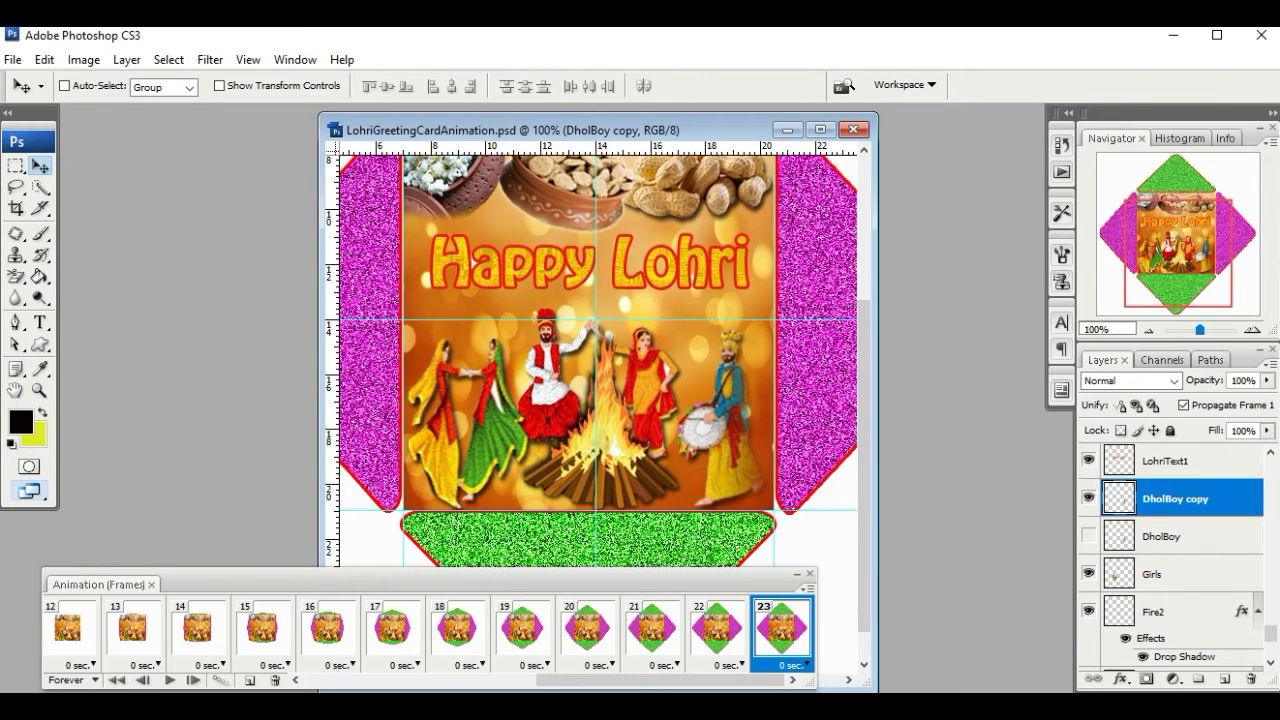
# Step: Duplicate the Girls layer, hide the original, and mirror the copy horizontally with the Scale transform to -100% width
pyautogui.click(1154, 574)
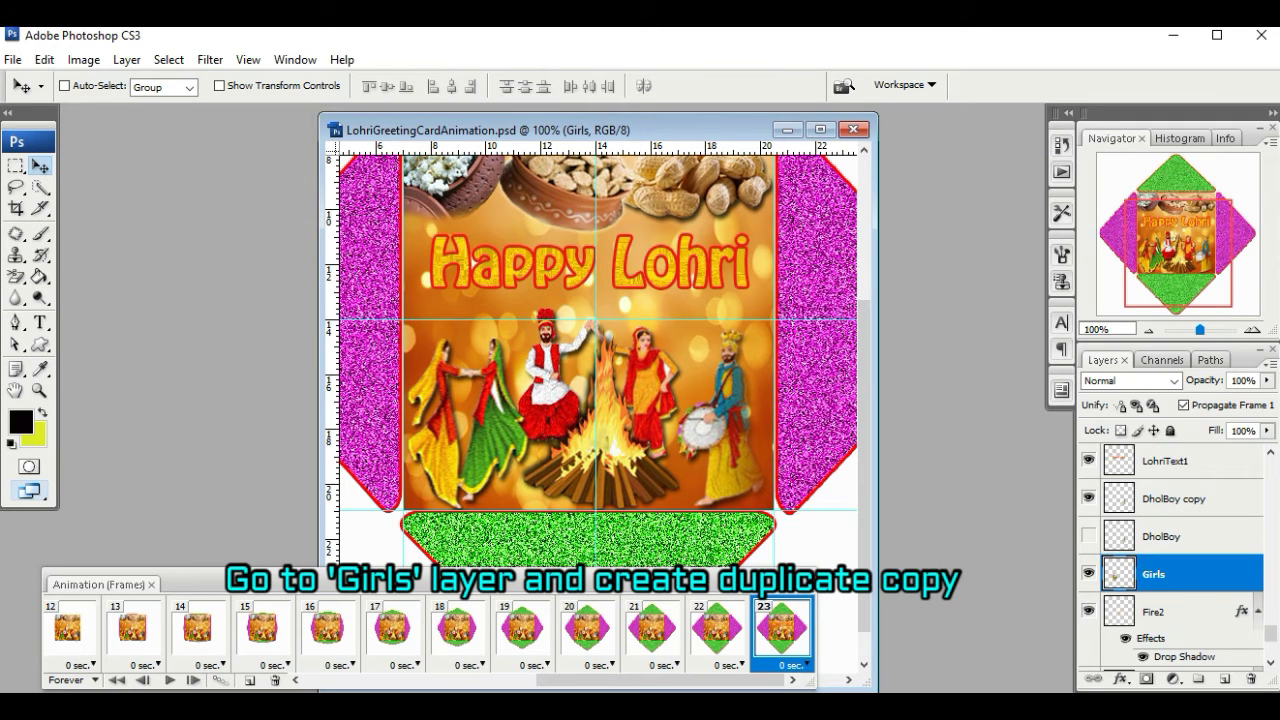
pyautogui.hotkey('ctrl', 'j')
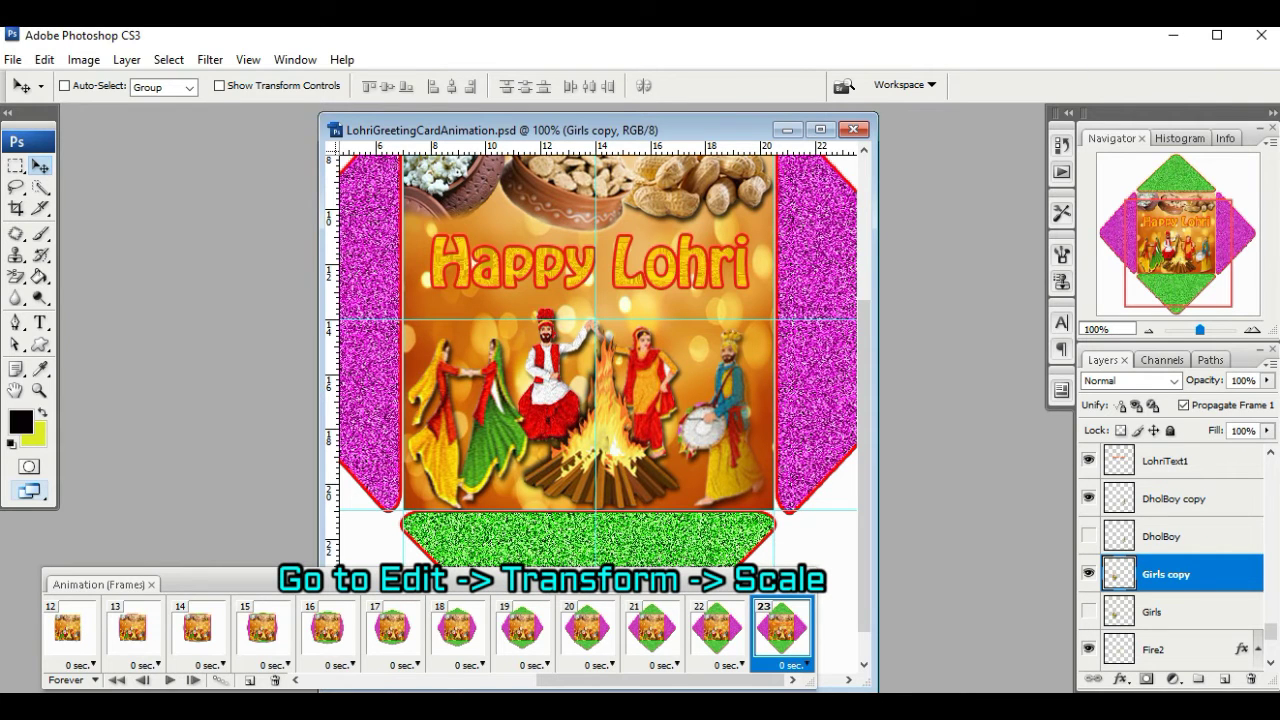
pyautogui.click(44, 60)
pyautogui.moveTo(90, 401)
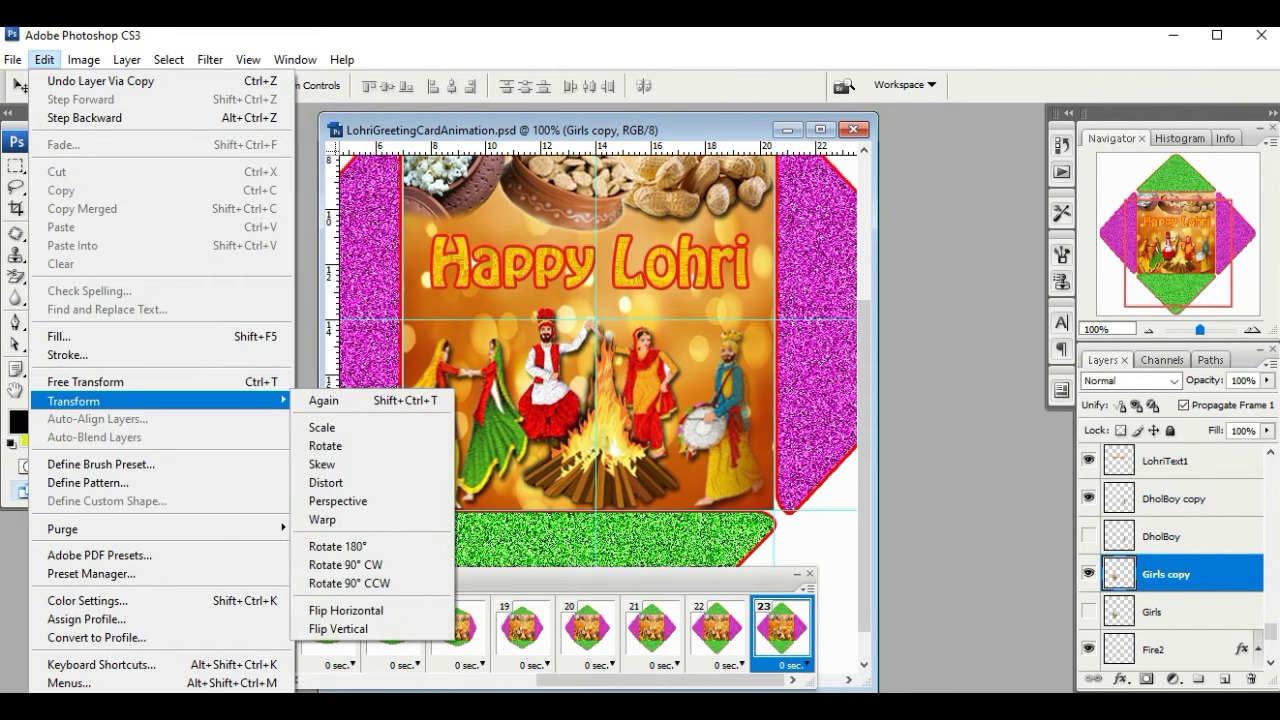
pyautogui.click(322, 427)
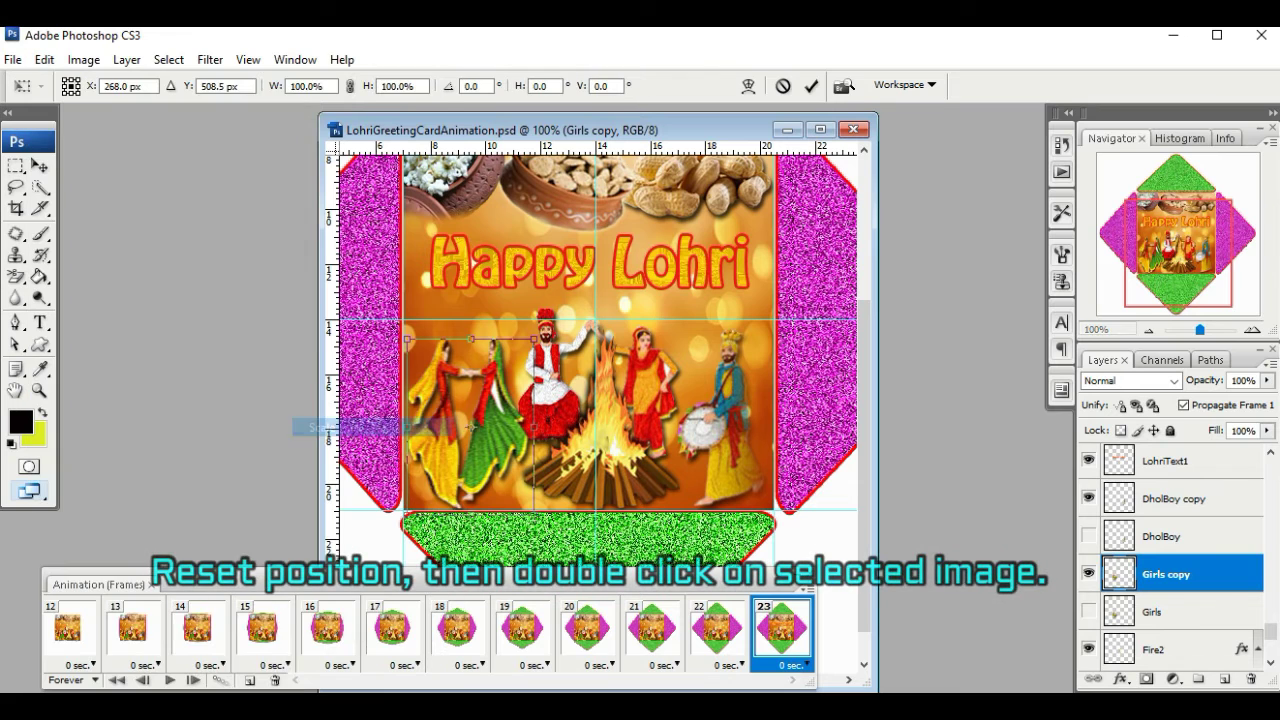
pyautogui.moveTo(482, 375); pyautogui.dragTo(454, 381)
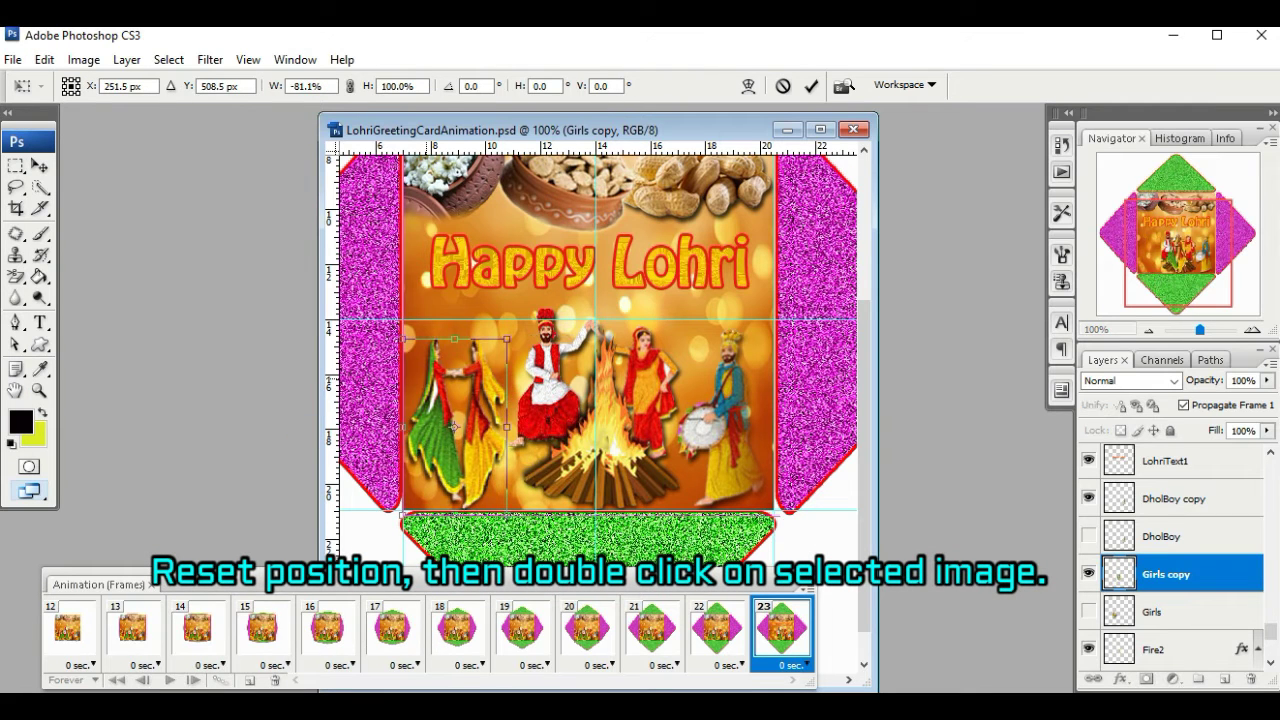
pyautogui.moveTo(507, 427); pyautogui.dragTo(530, 427)
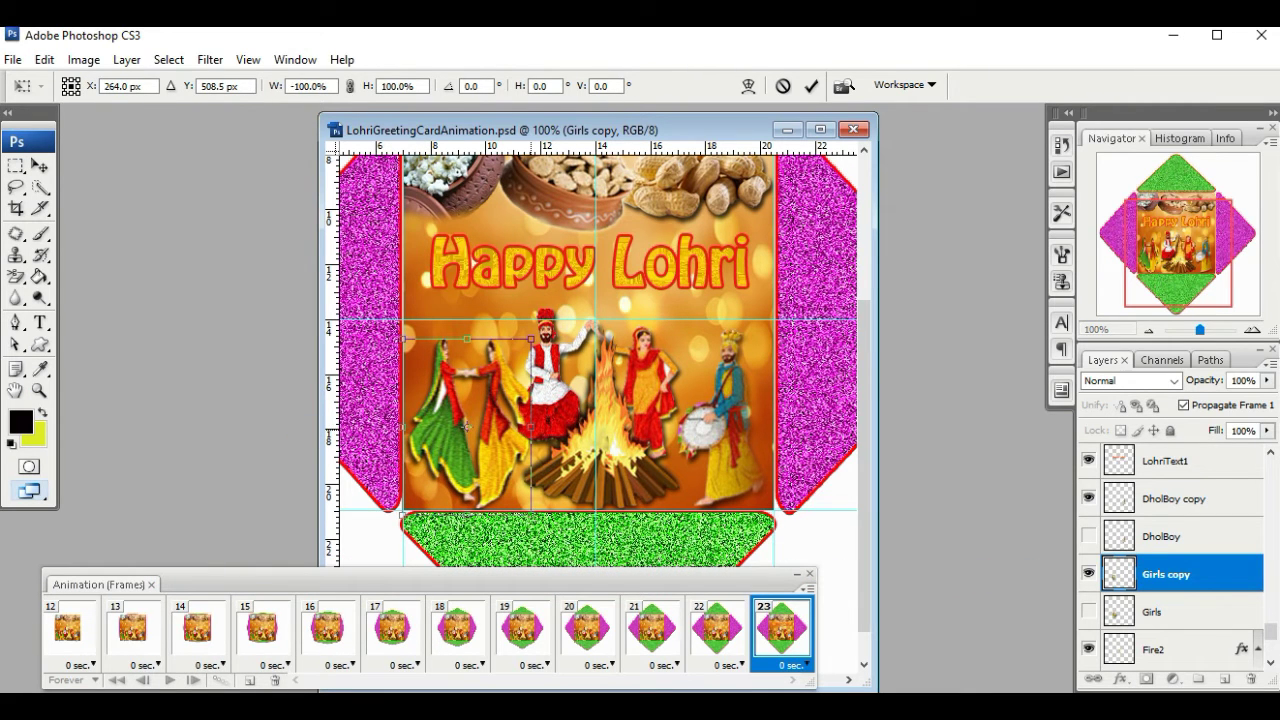
pyautogui.press('Return')
# Step: Hide the Fire2 layer, and duplicate the DanceGirl layer with the original hidden
pyautogui.scroll(-3, 1170, 560)
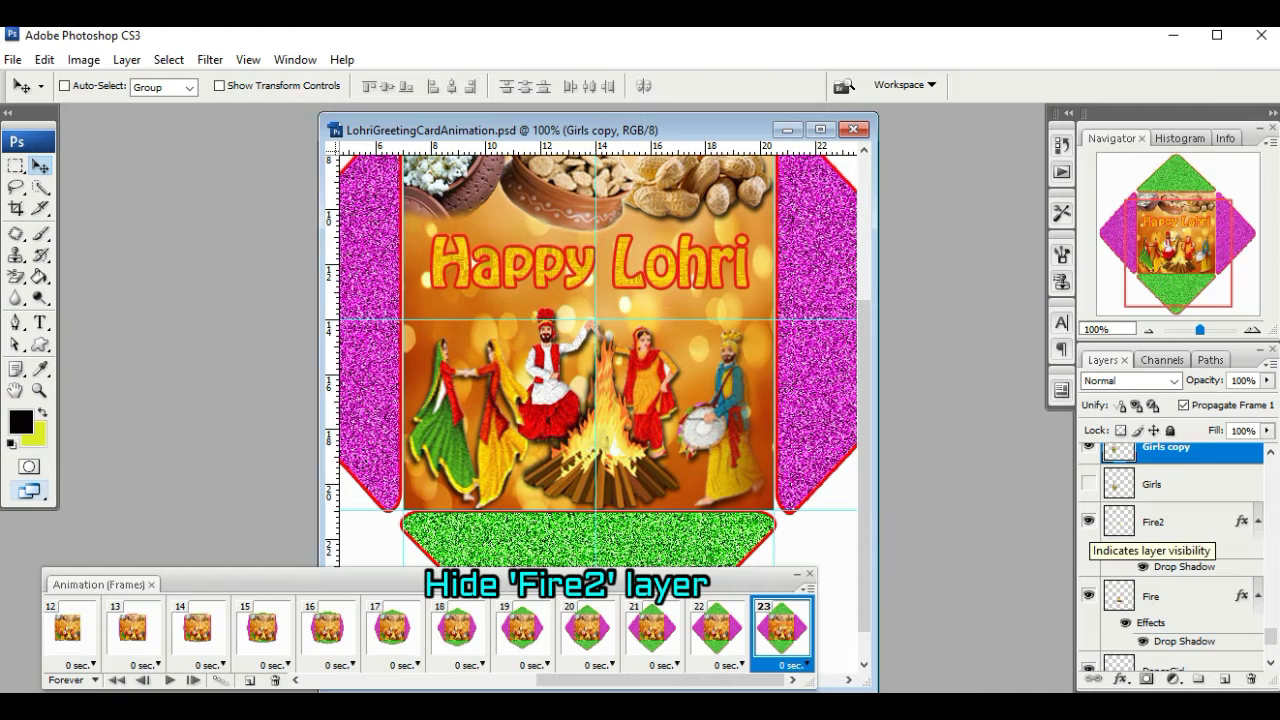
pyautogui.scroll(-1, 1170, 558)
pyautogui.click(1167, 558)
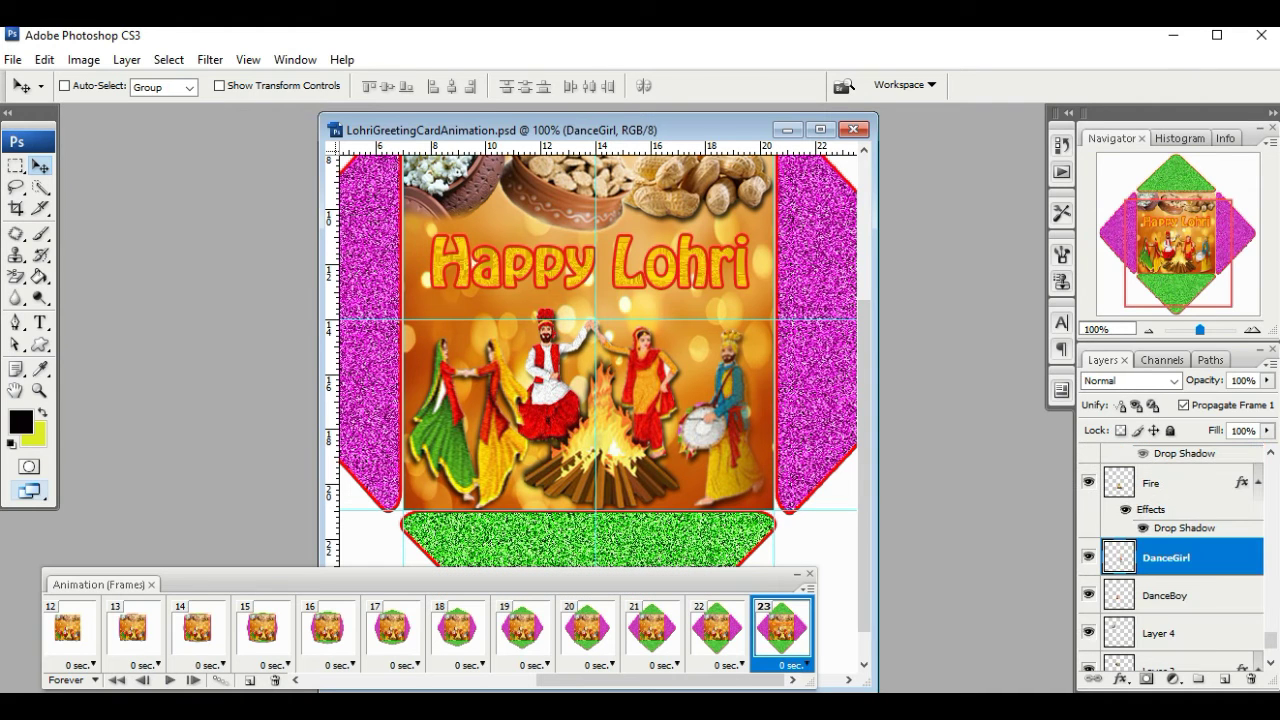
pyautogui.hotkey('ctrl', 'j')
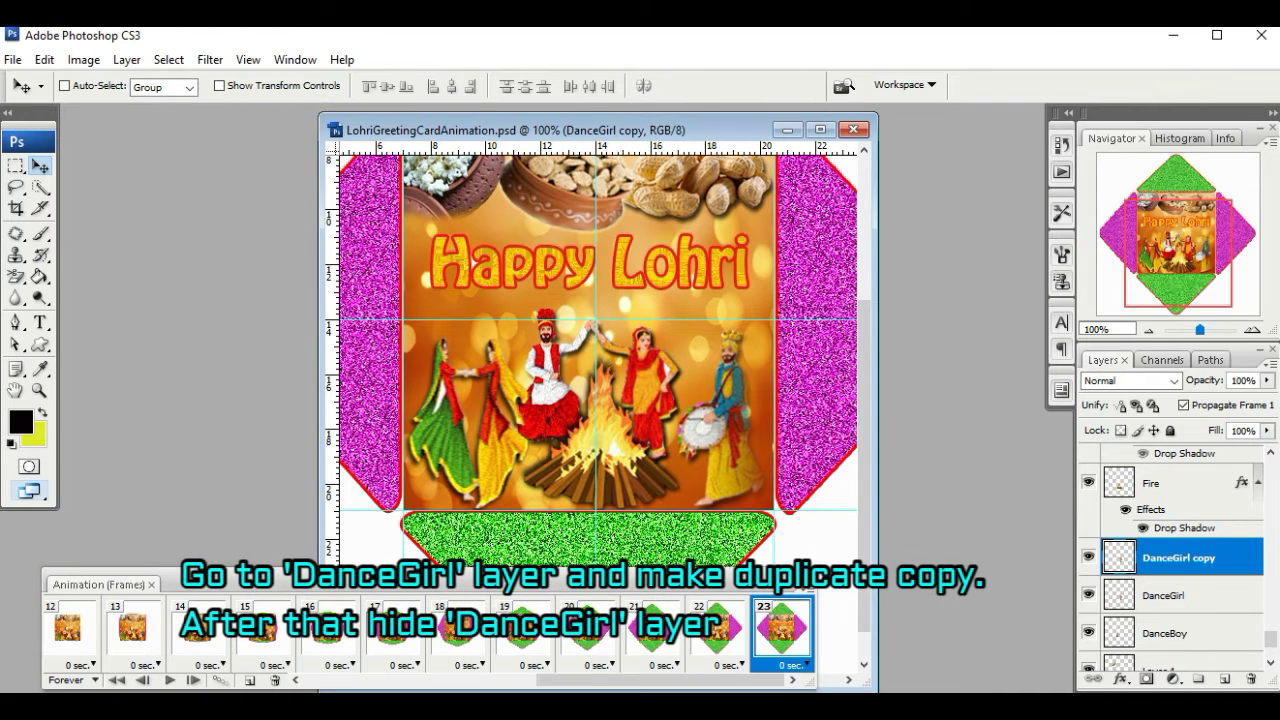
pyautogui.click(1089, 595)
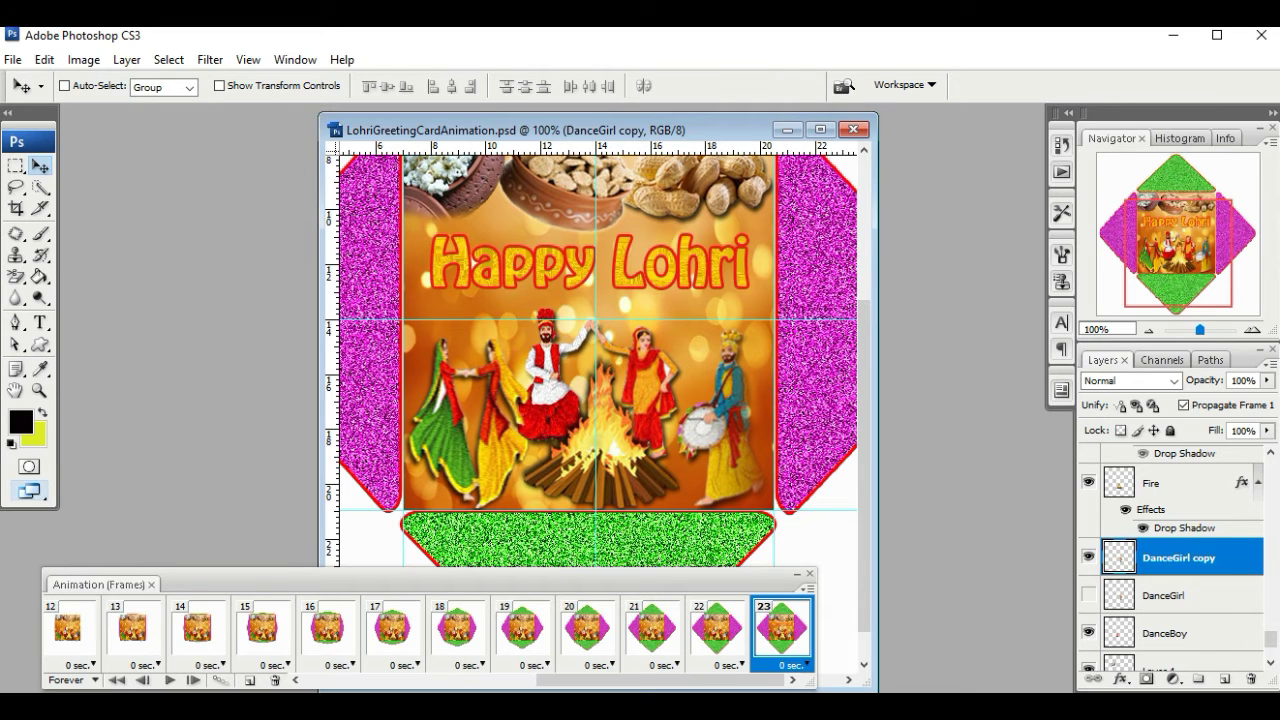
# Step: Reshape the DanceGirl copy slightly with the Warp transform, pulling the lower part of the figure upward, and apply it
pyautogui.click(44, 60)
pyautogui.moveTo(100, 401)
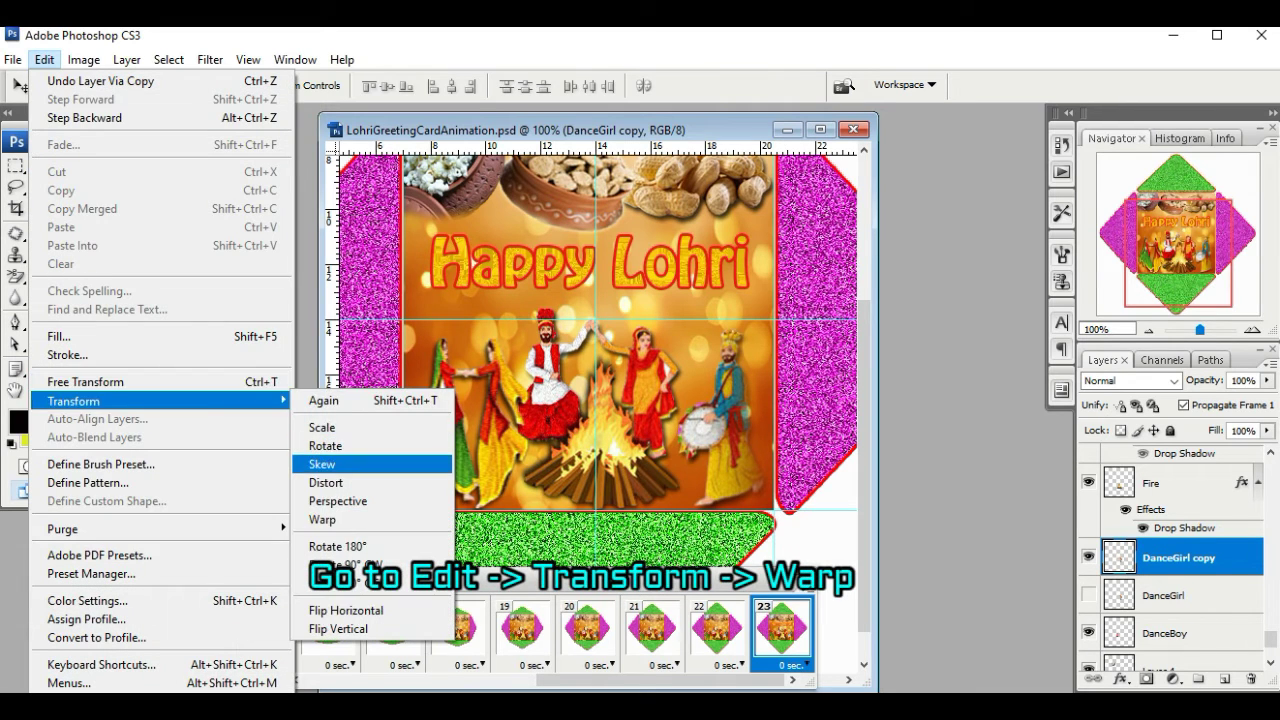
pyautogui.click(322, 519)
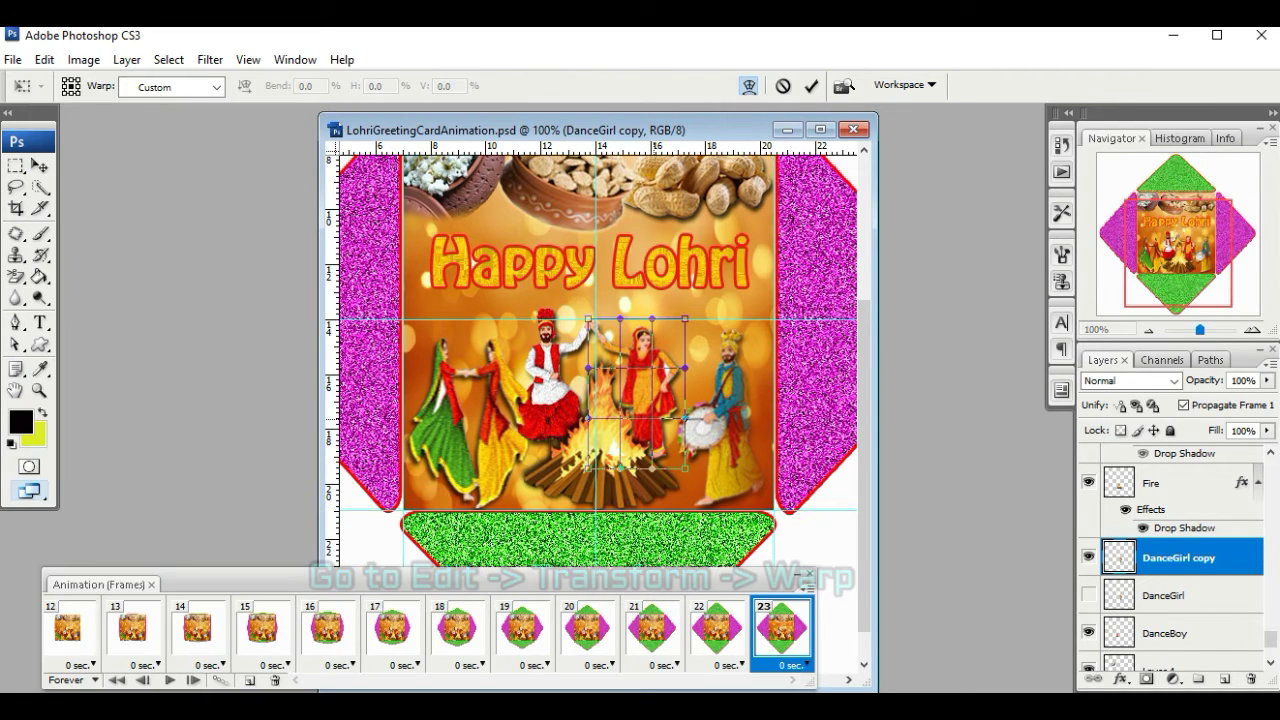
pyautogui.moveTo(661, 419); pyautogui.dragTo(661, 410)
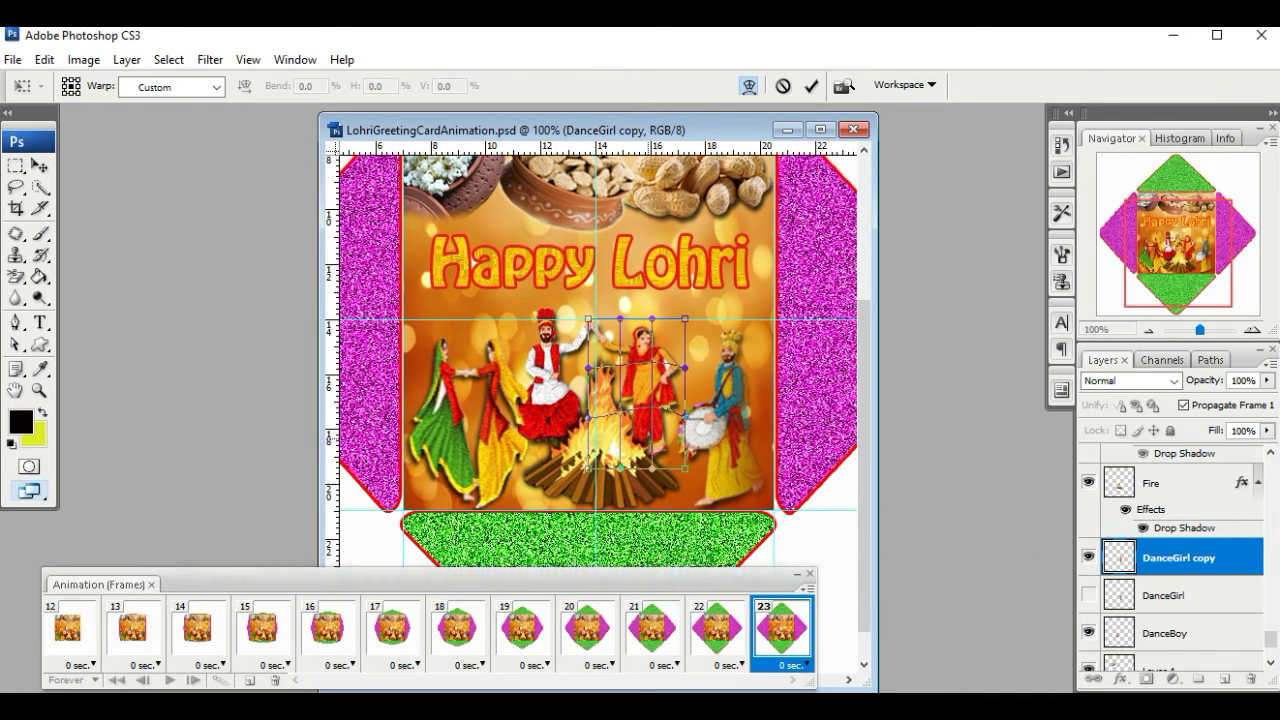
pyautogui.click(40, 165)
pyautogui.click(543, 301)
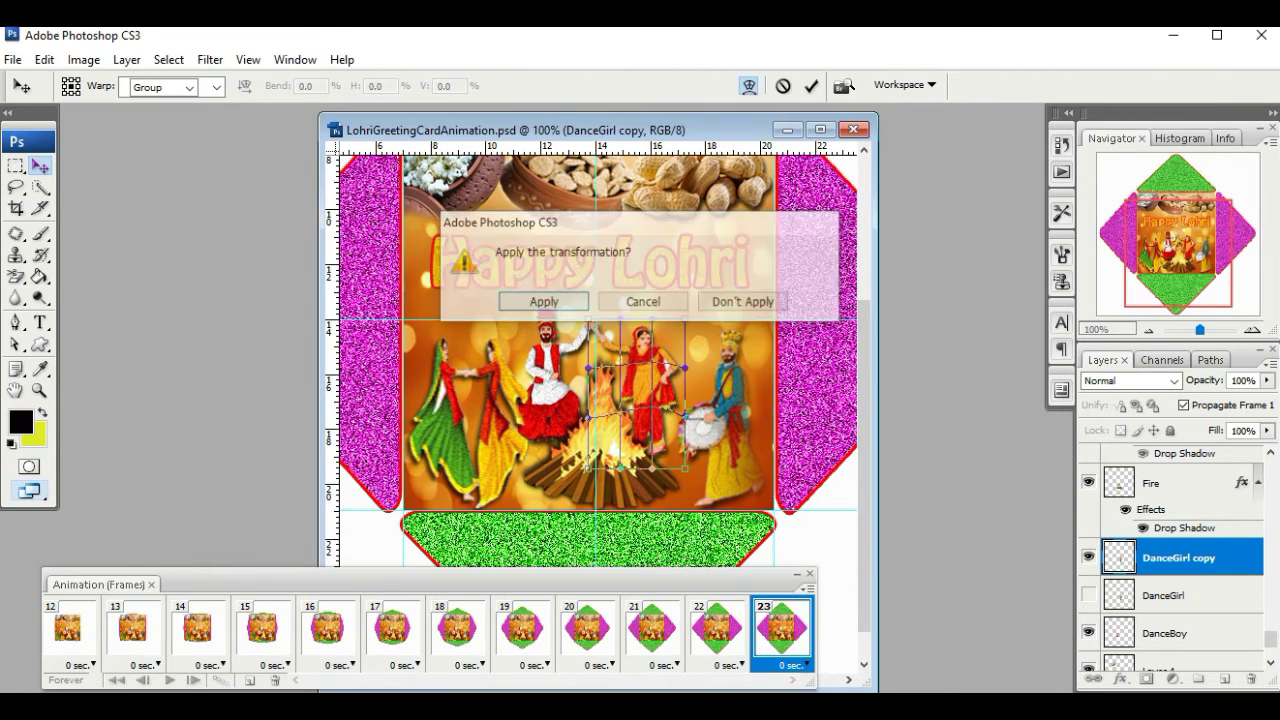
# Step: Duplicate the DanceBoy layer, hide the original, and reduce the copy's height to 86% from its upper edge
pyautogui.click(1165, 633)
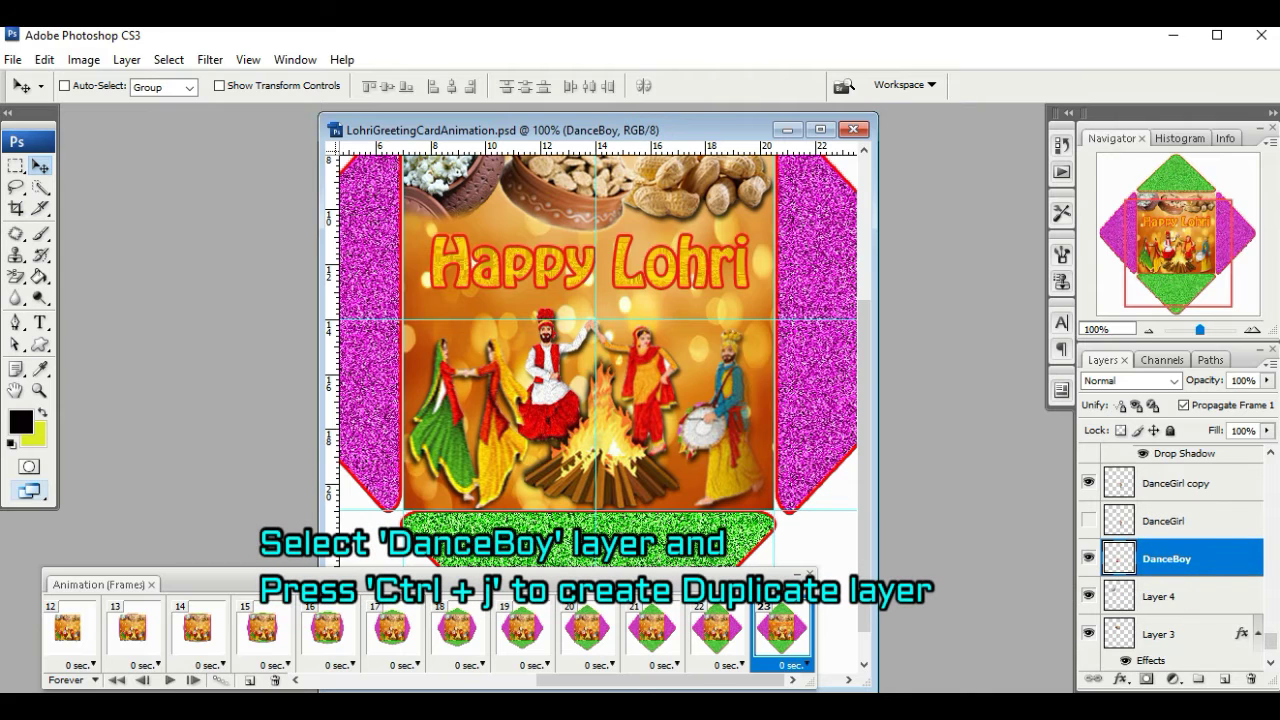
pyautogui.hotkey('ctrl', 'j')
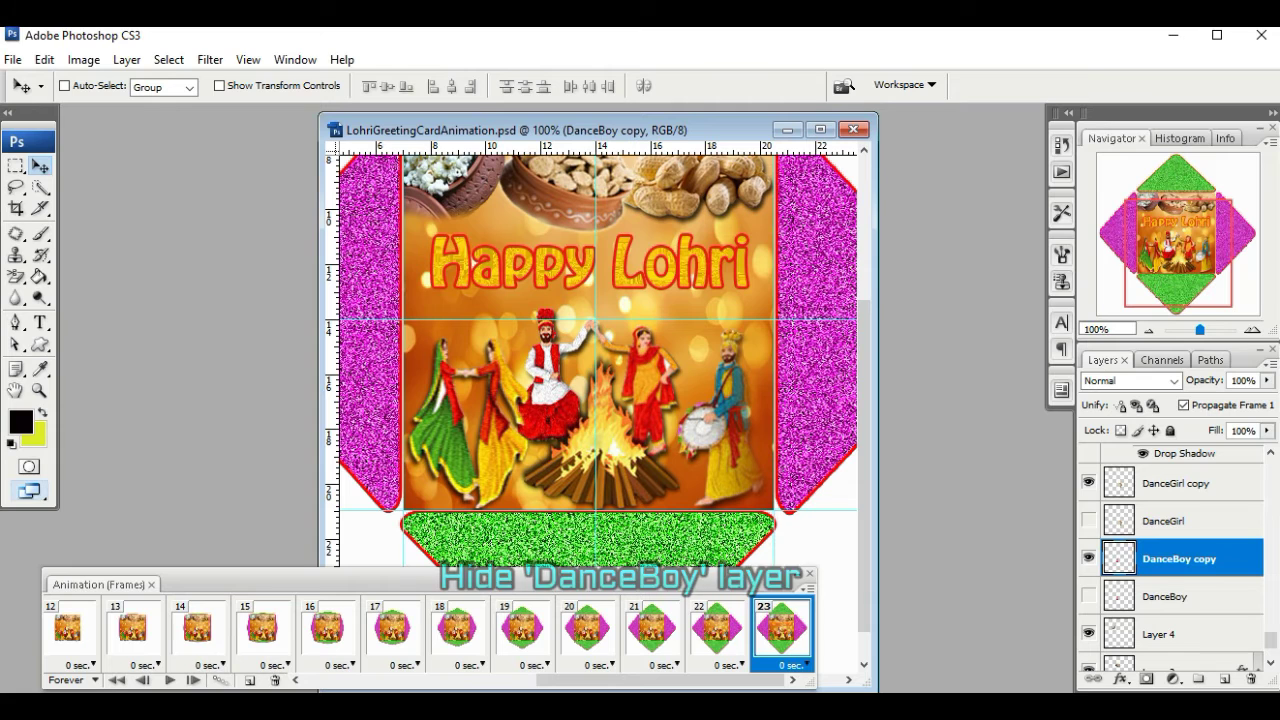
pyautogui.hotkey('ctrl', 't')
pyautogui.moveTo(555, 318); pyautogui.dragTo(555, 329)
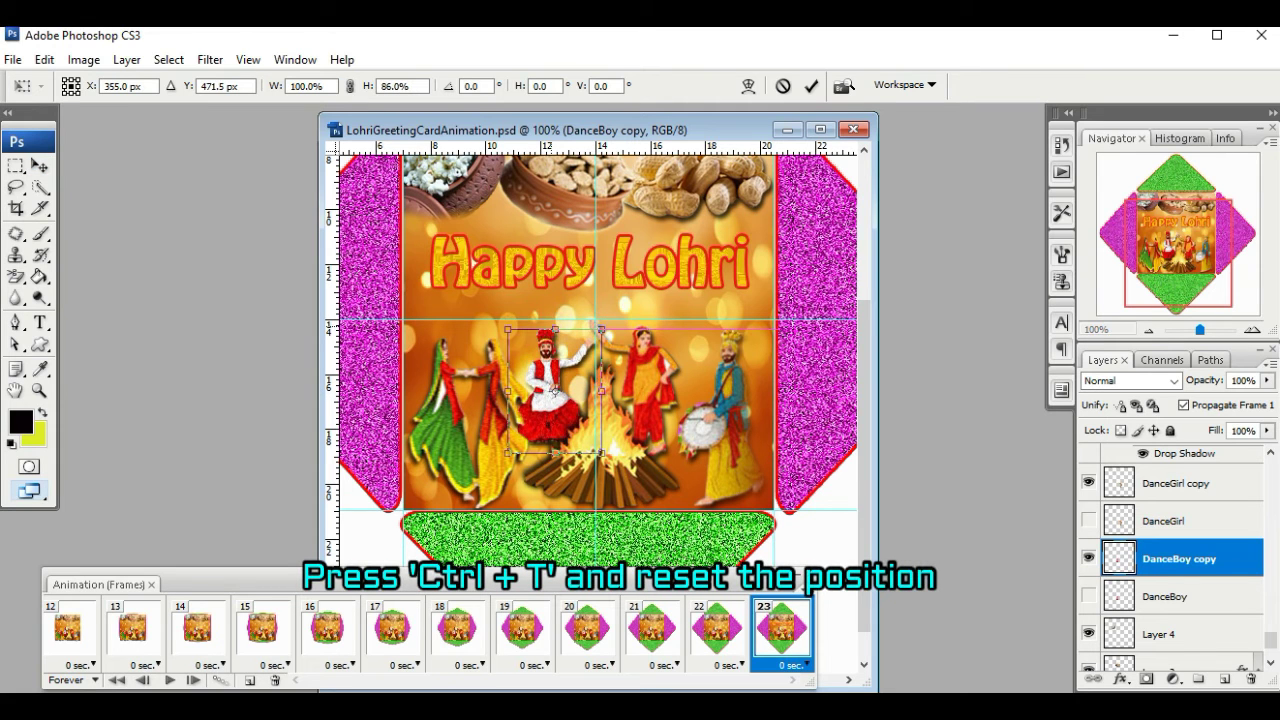
pyautogui.press('Return')
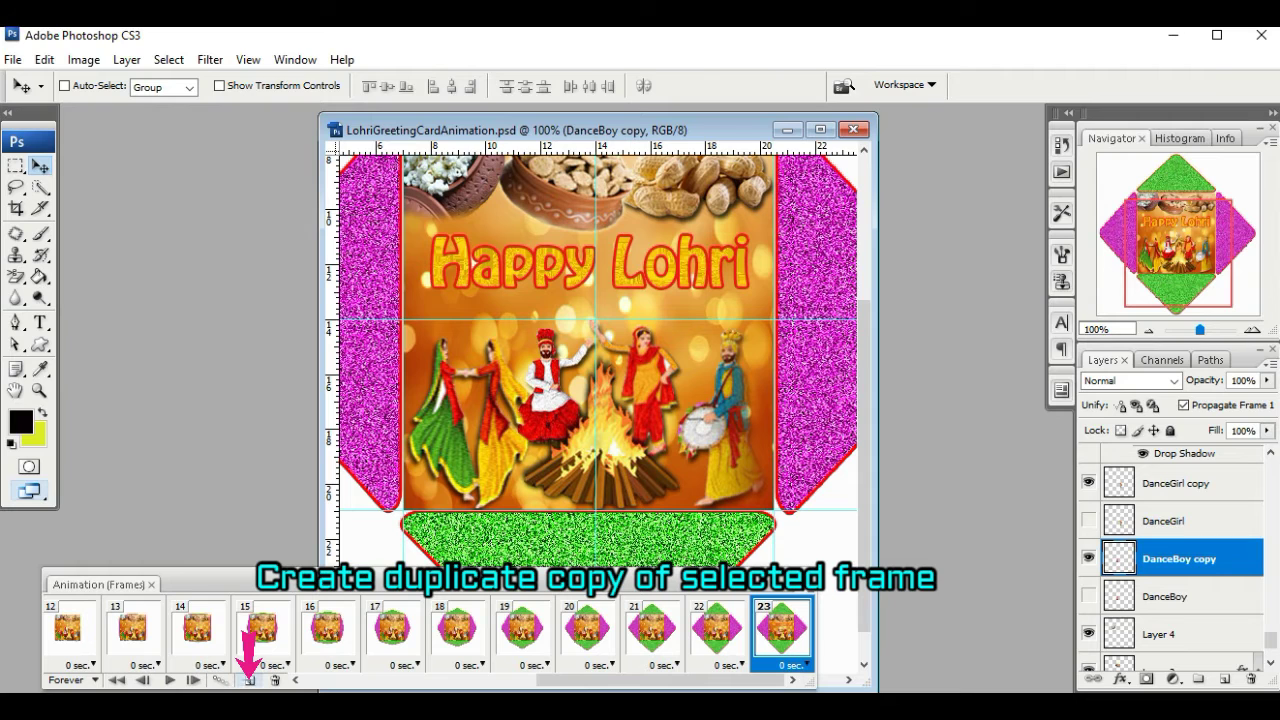
# Step: Duplicate frame 23 and, in the new frame, show the DanceBoy and DanceGirl layers instead of their copies
pyautogui.click(249, 680)
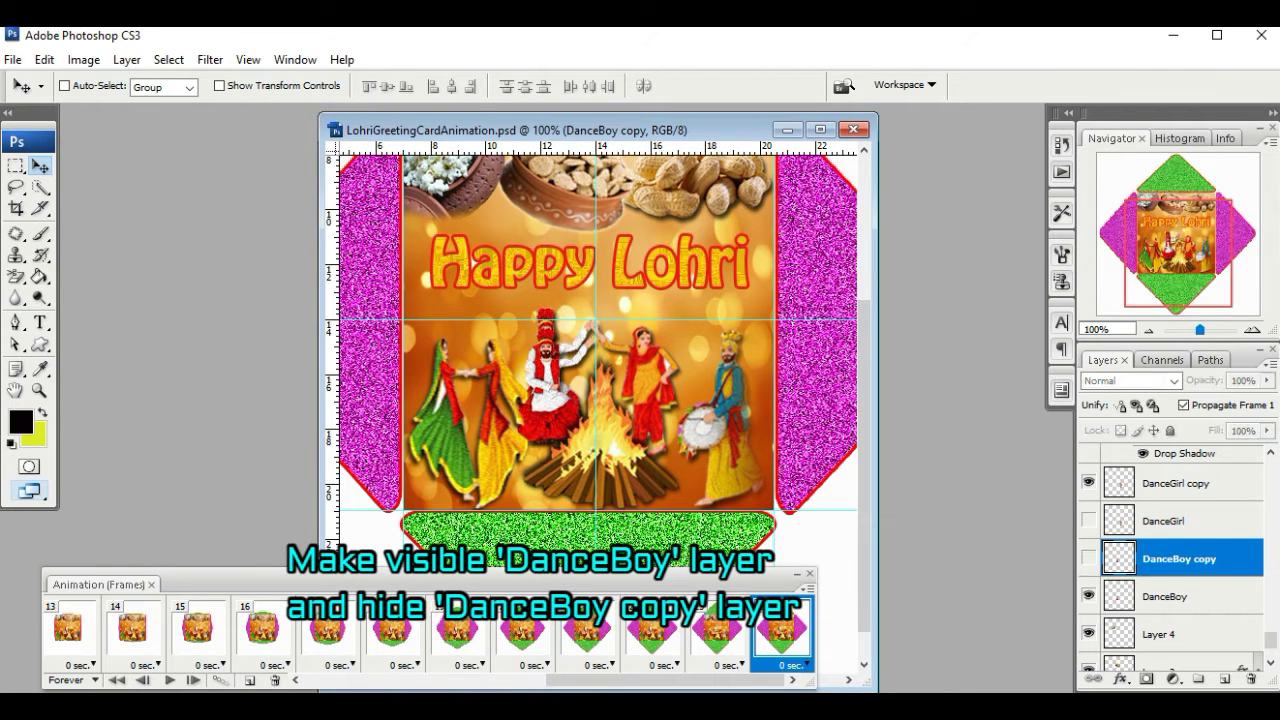
pyautogui.click(1089, 521)
pyautogui.click(1088, 483)
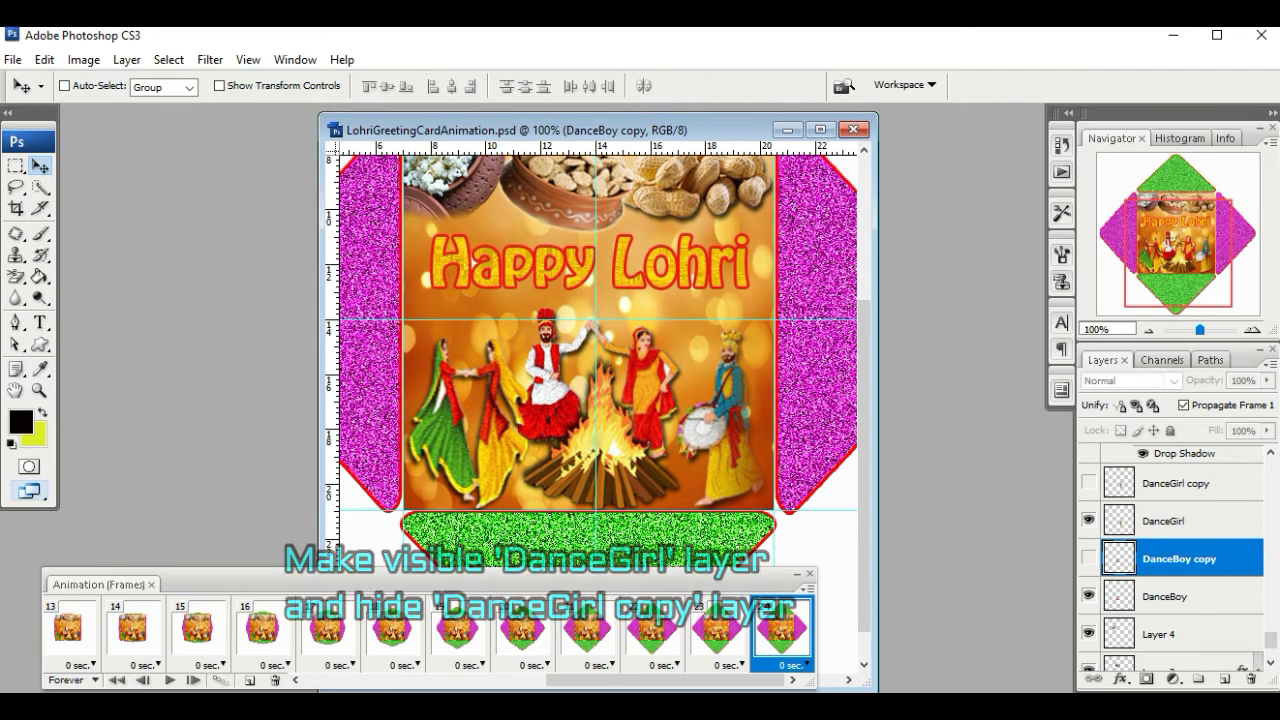
# Step: In frame 24, show the Fire2 layer and show the Girls layer instead of Girls copy
pyautogui.scroll(2, 1088, 520)
pyautogui.scroll(3, 1090, 620)
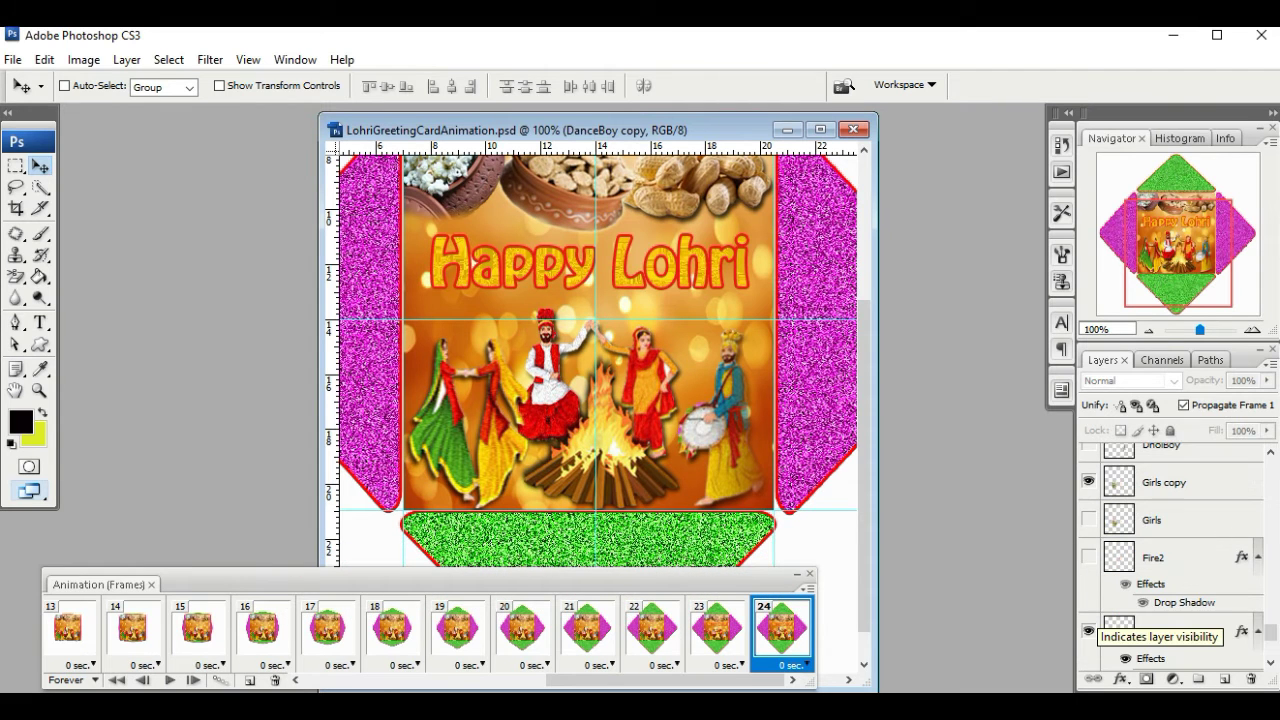
pyautogui.click(1088, 557)
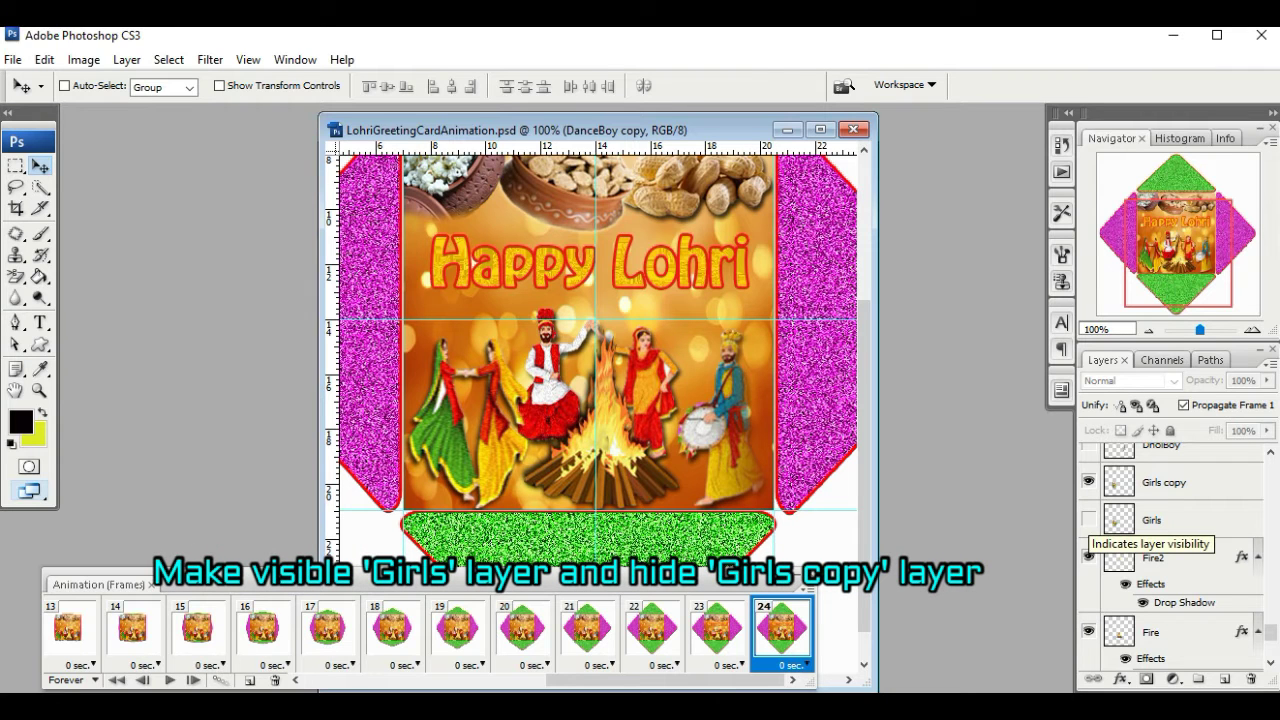
pyautogui.click(1088, 520)
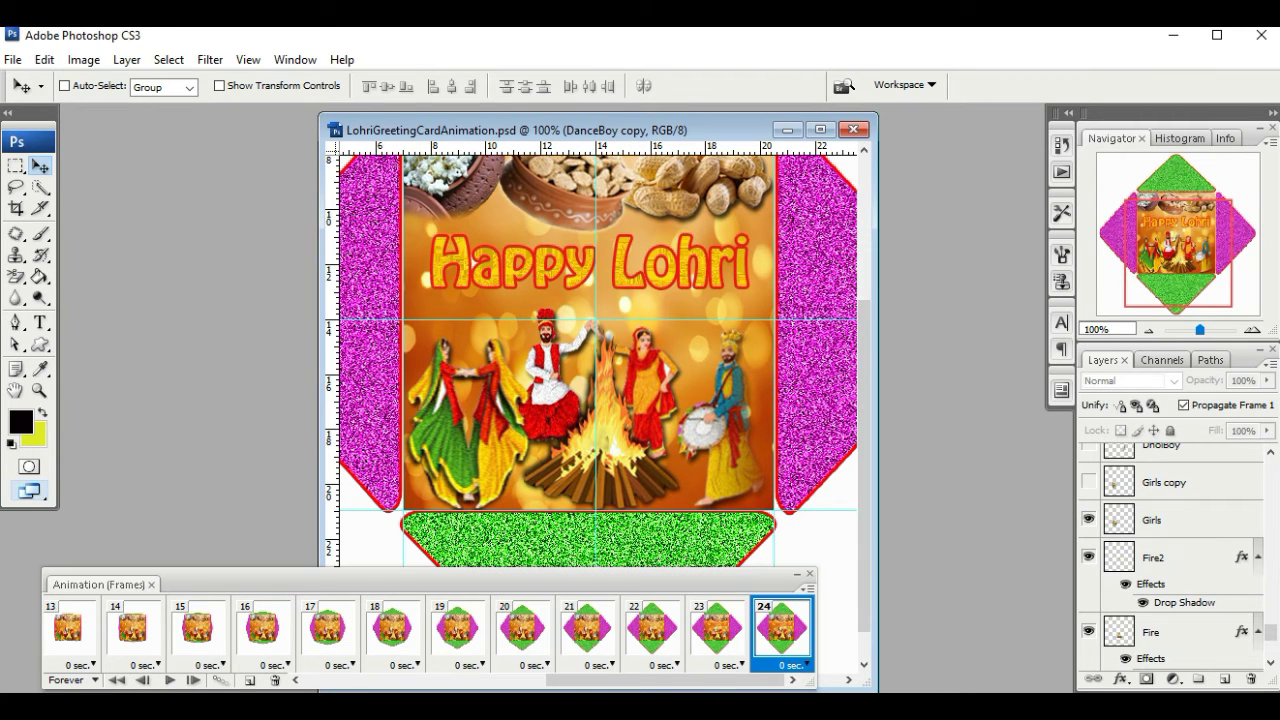
# Step: In frame 24, show the DholBoy layer instead of DholBoy copy and hide the LohriText1 layer
pyautogui.moveTo(1270, 632); pyautogui.dragTo(1270, 629)
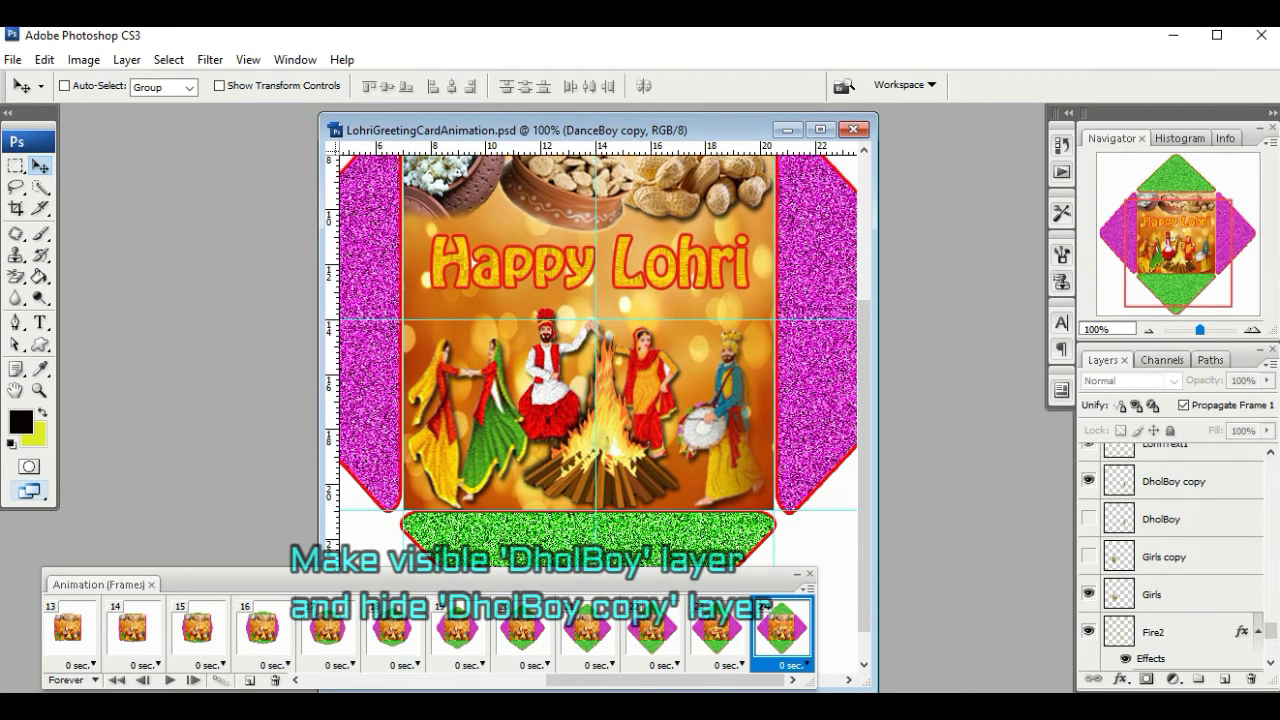
pyautogui.click(1088, 519)
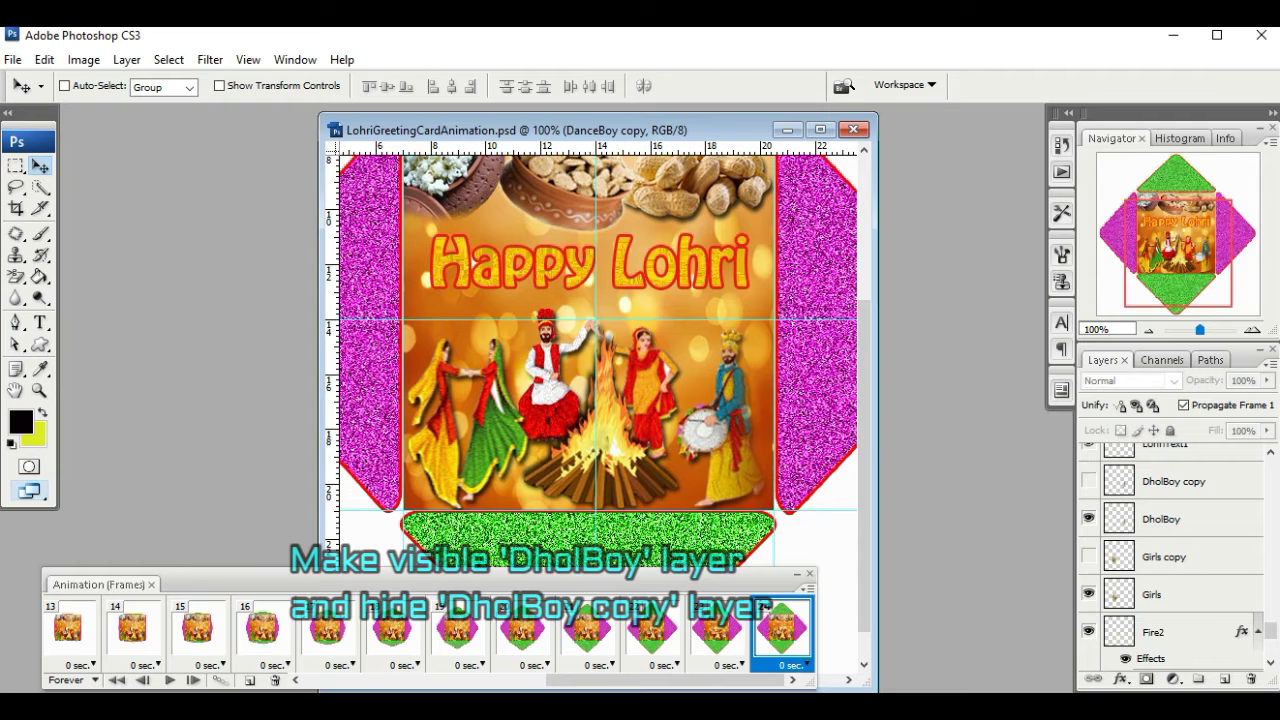
pyautogui.scroll(2, 1170, 557)
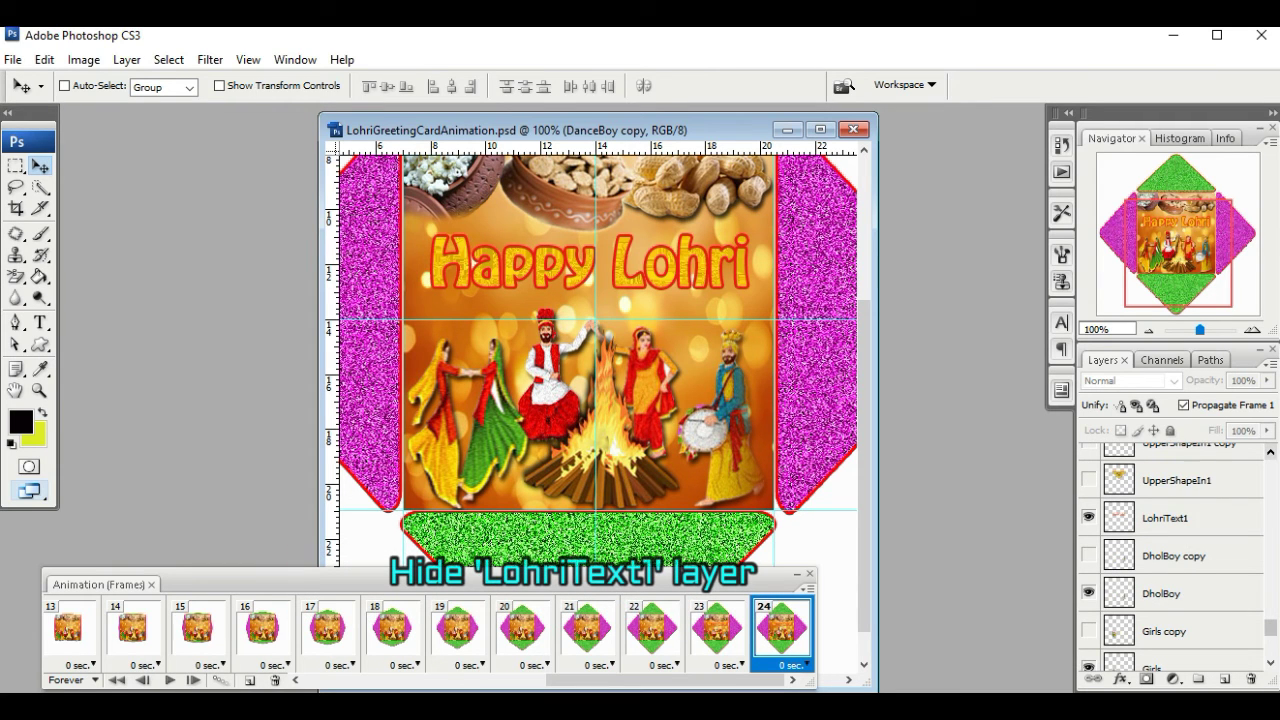
pyautogui.click(1088, 518)
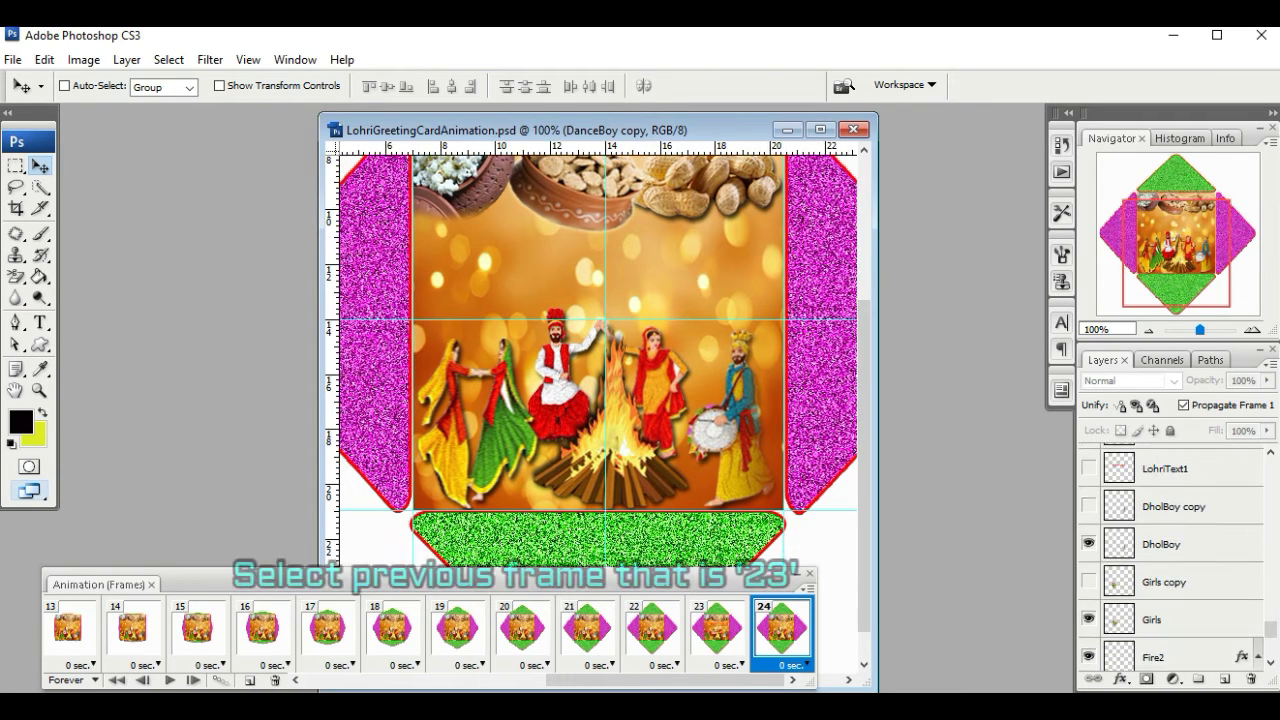
# Step: Copy frame 23 and paste it after frame 24 using Paste After Selection
pyautogui.click(717, 630)
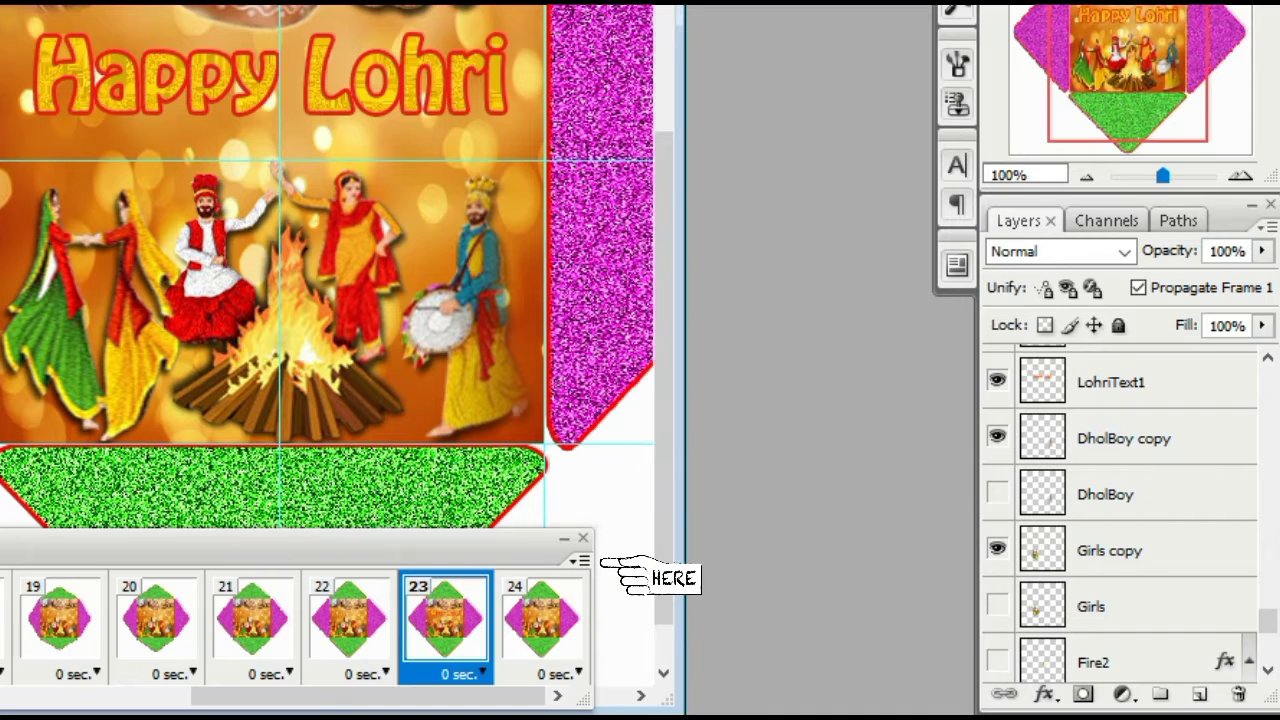
pyautogui.click(580, 561)
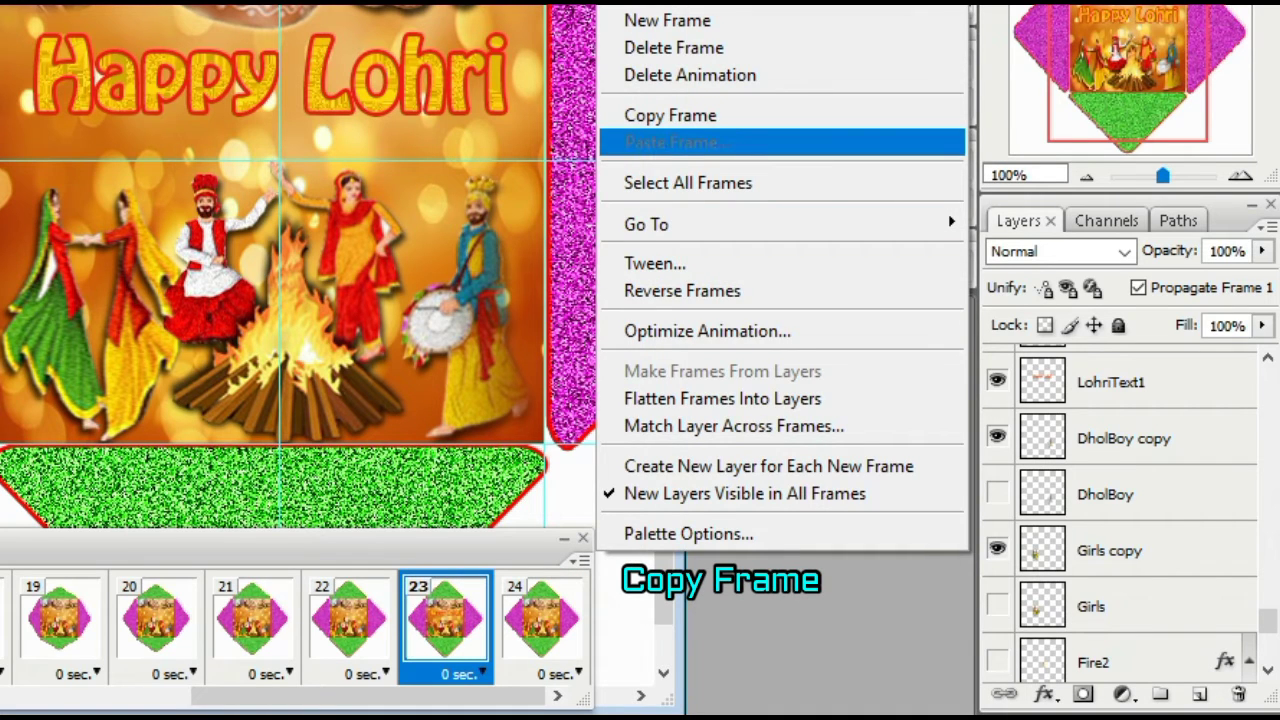
pyautogui.click(670, 115)
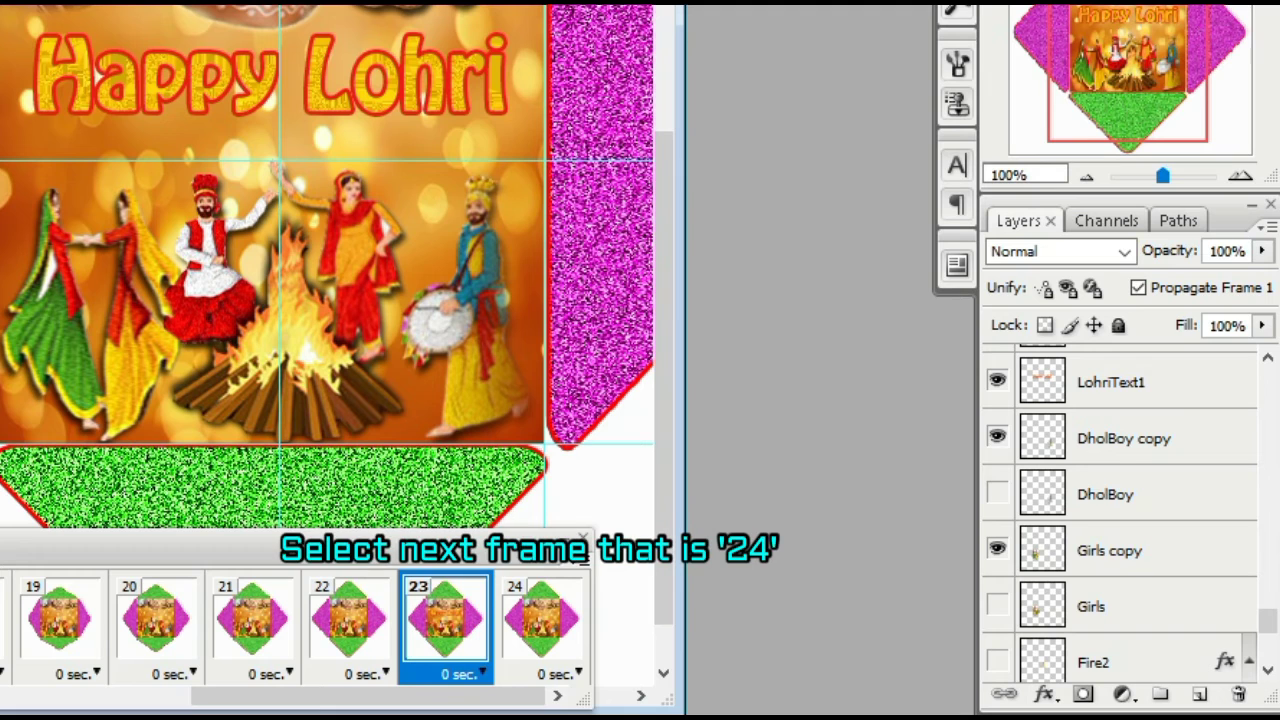
pyautogui.click(542, 620)
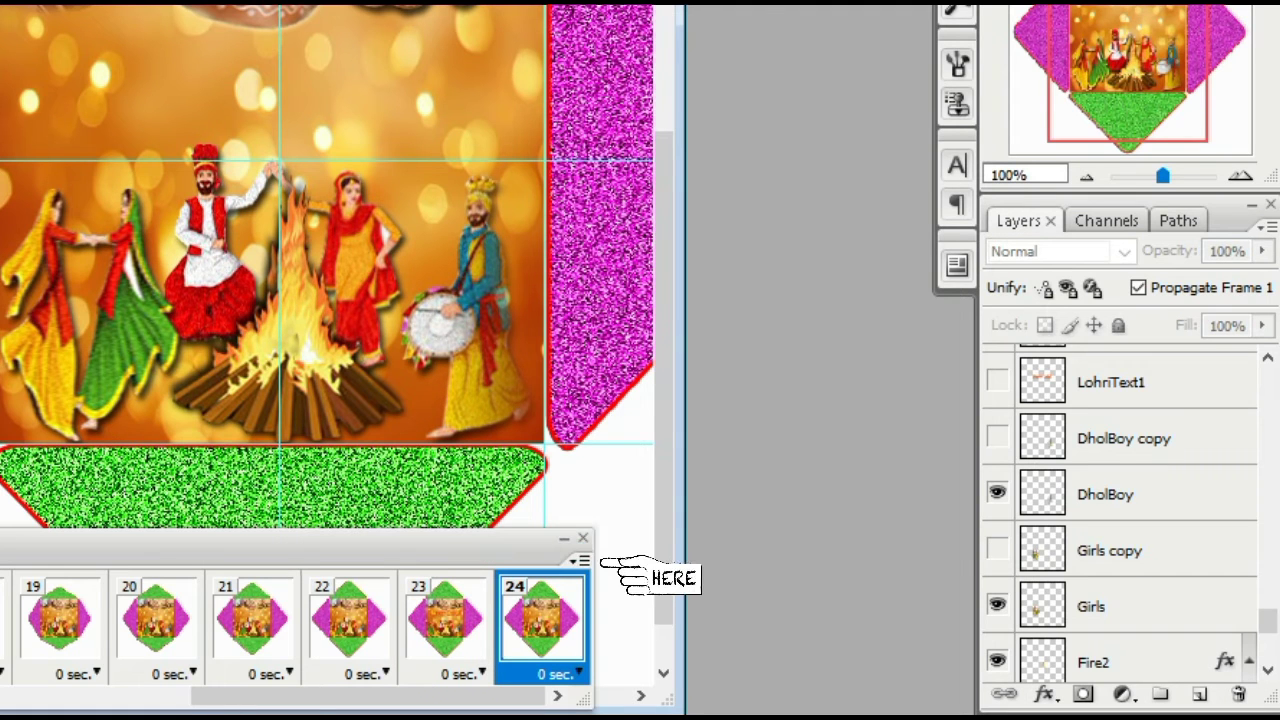
pyautogui.click(580, 561)
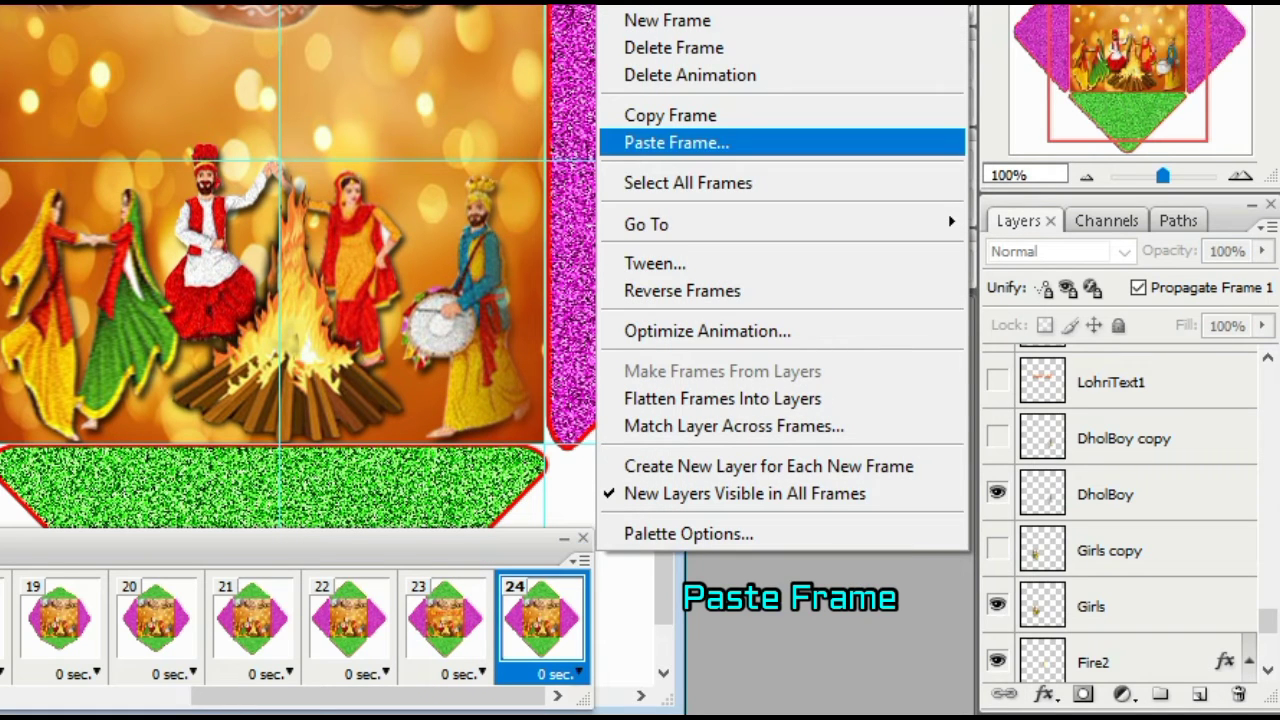
pyautogui.click(676, 142)
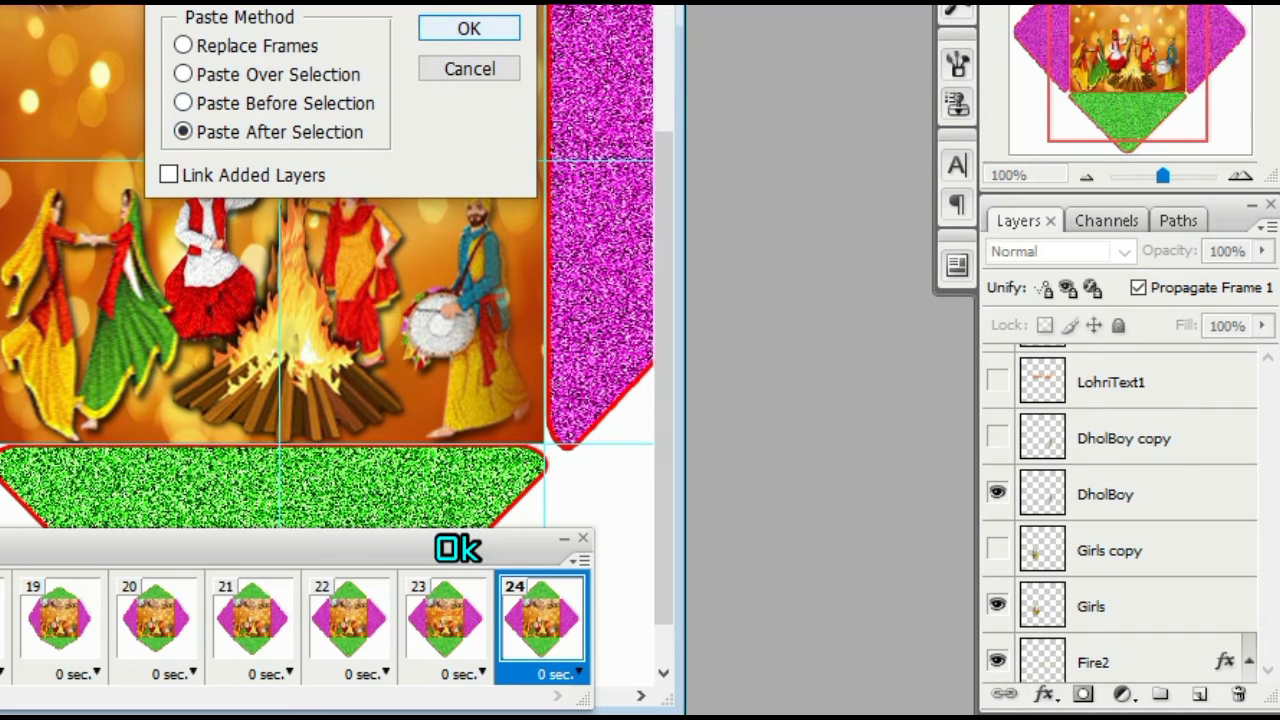
pyautogui.press('Return')
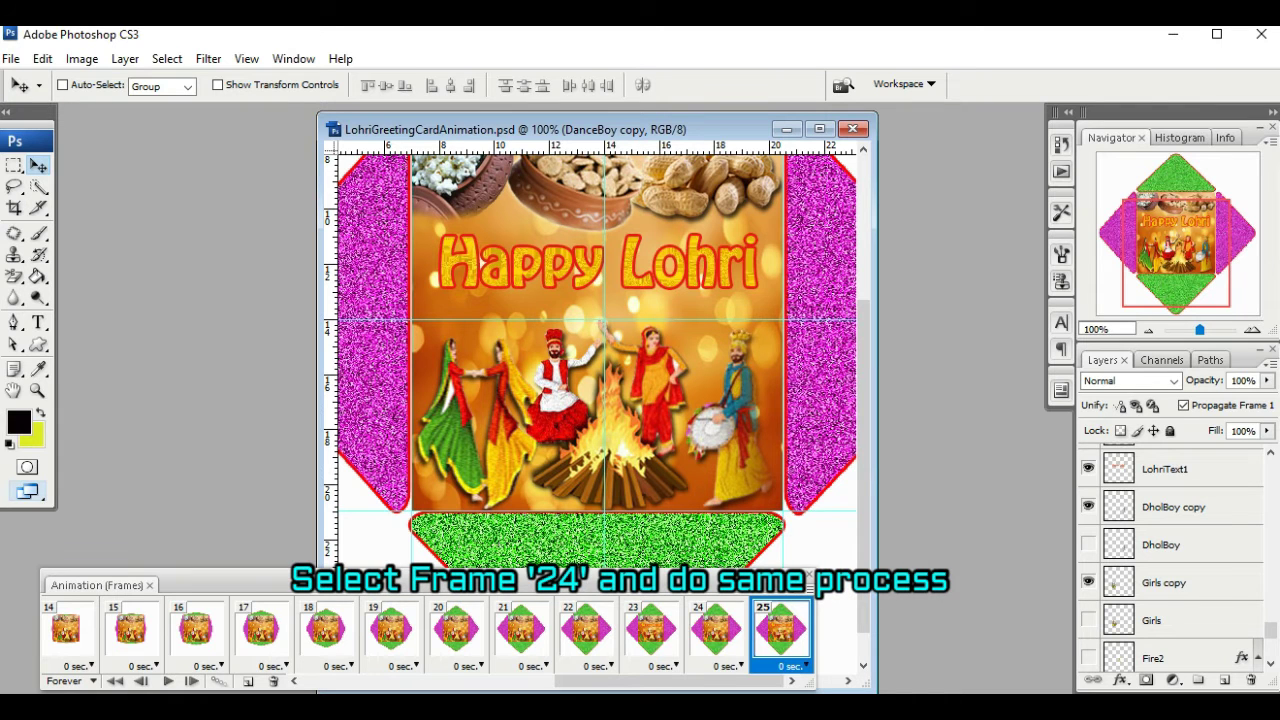
# Step: Copy frame 24 and paste it after frame 25 to continue the alternating dance sequence
pyautogui.click(446, 618)
pyautogui.click(809, 589)
pyautogui.click(860, 288)
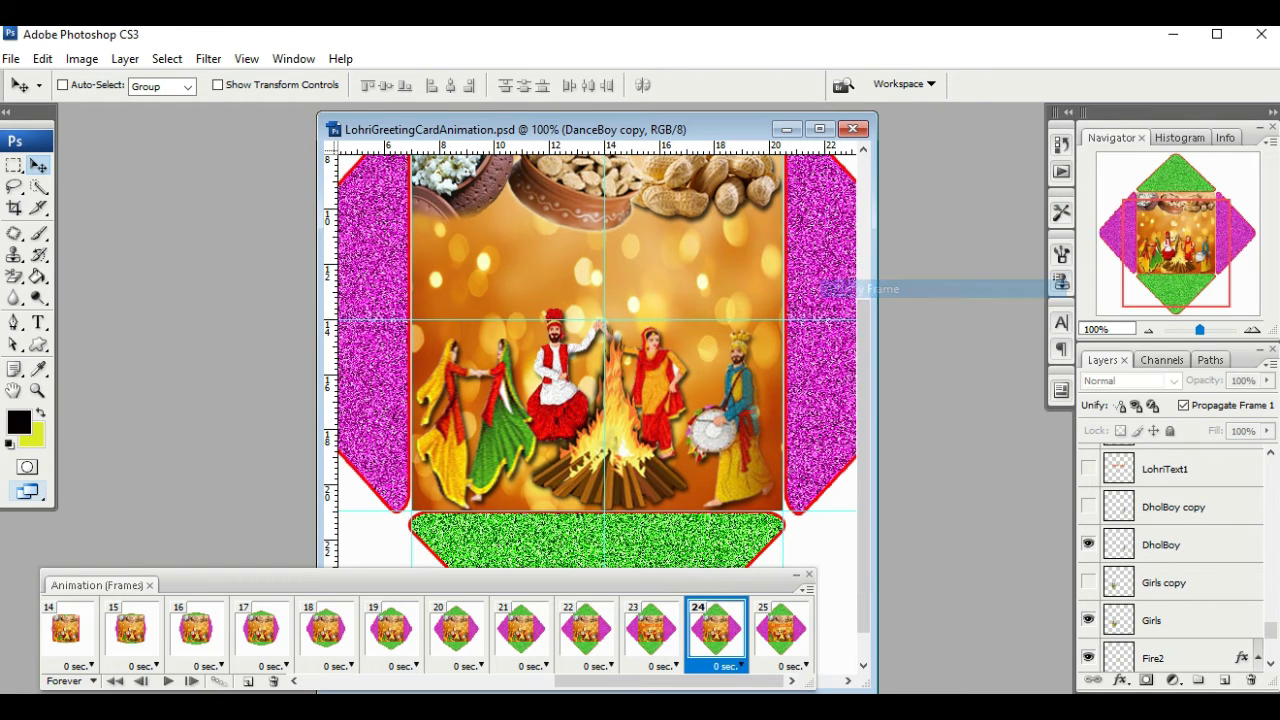
pyautogui.click(780, 628)
pyautogui.click(809, 589)
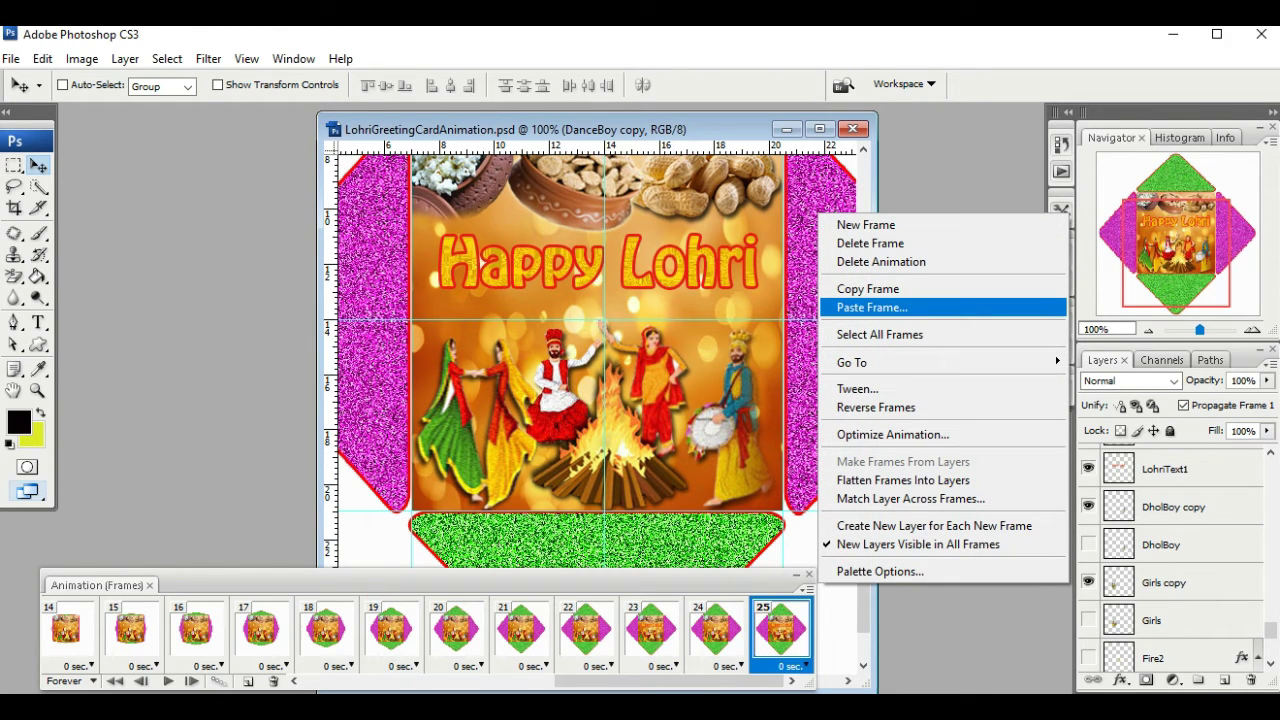
pyautogui.click(870, 307)
pyautogui.press('Return')
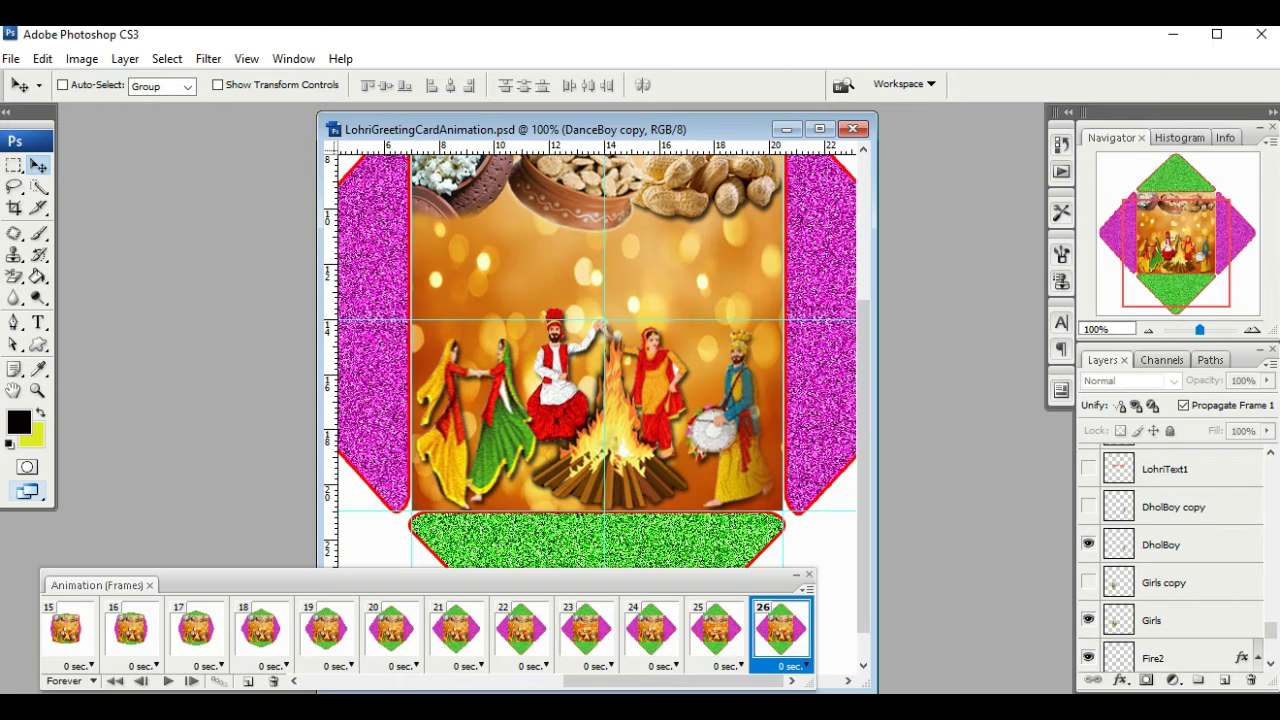
# Step: Copy frame 25 and paste it after frame 26 using Paste After Selection
pyautogui.click(716, 631)
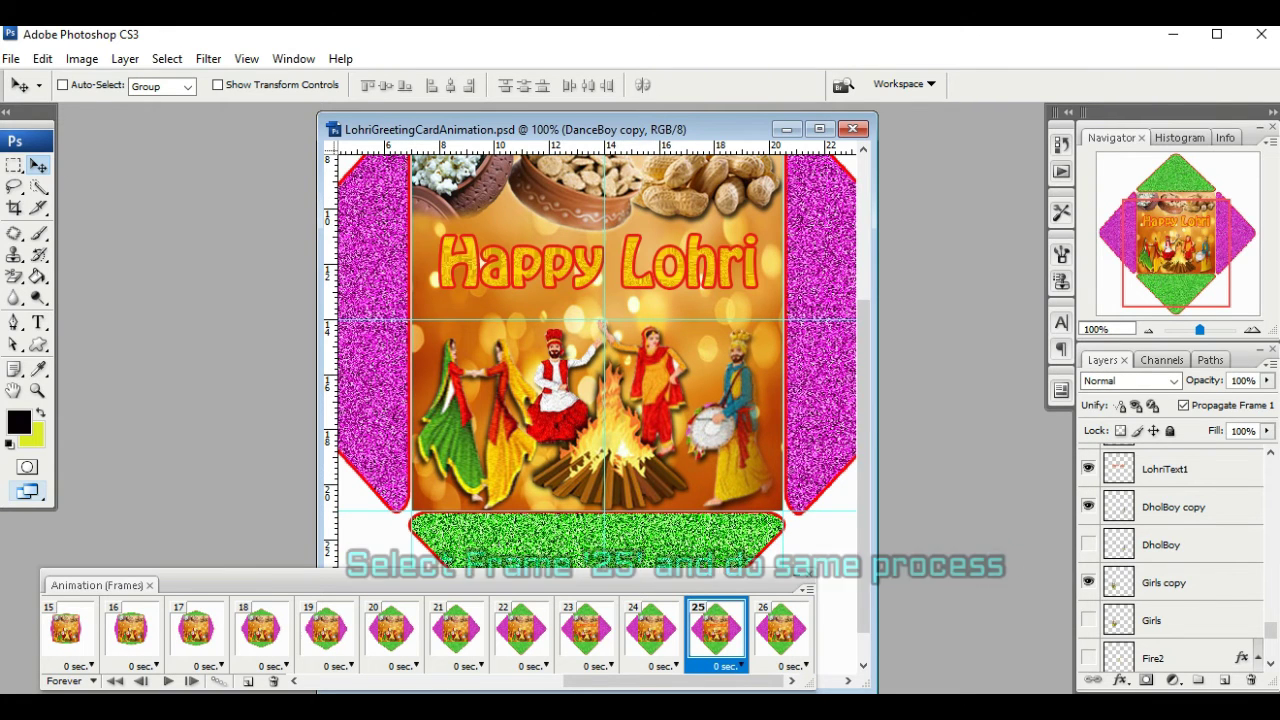
pyautogui.click(808, 589)
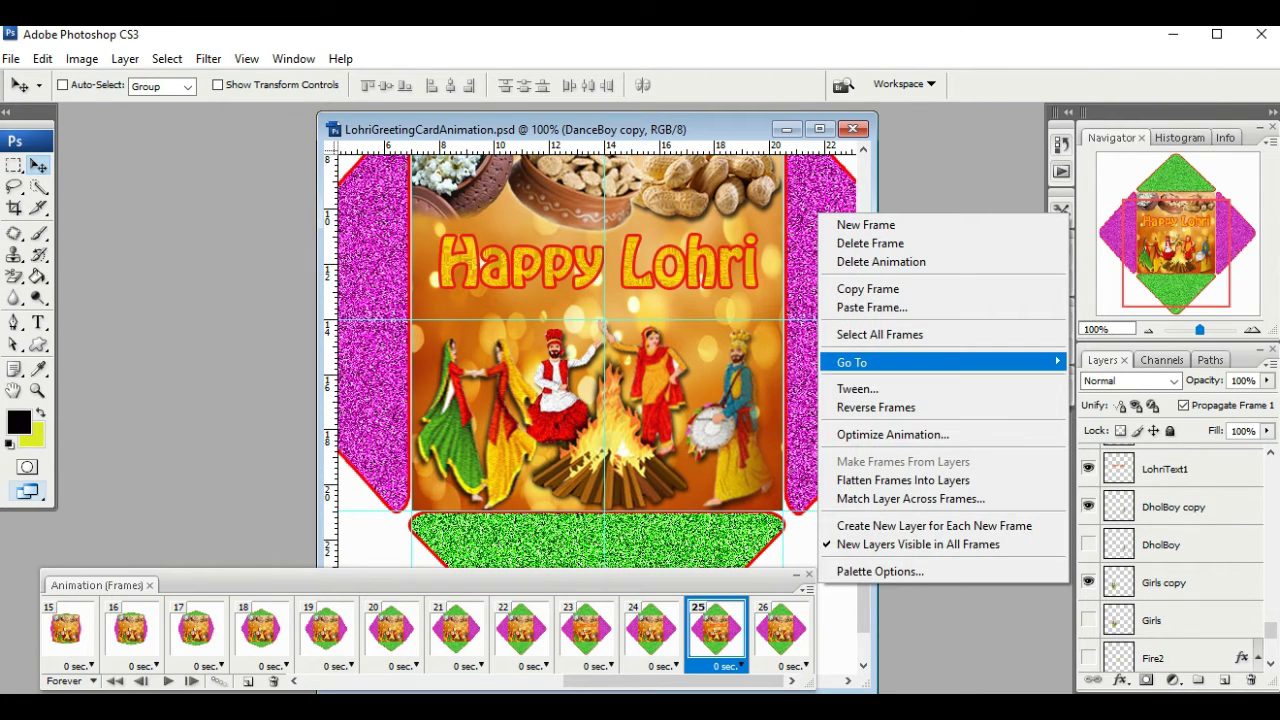
pyautogui.click(868, 289)
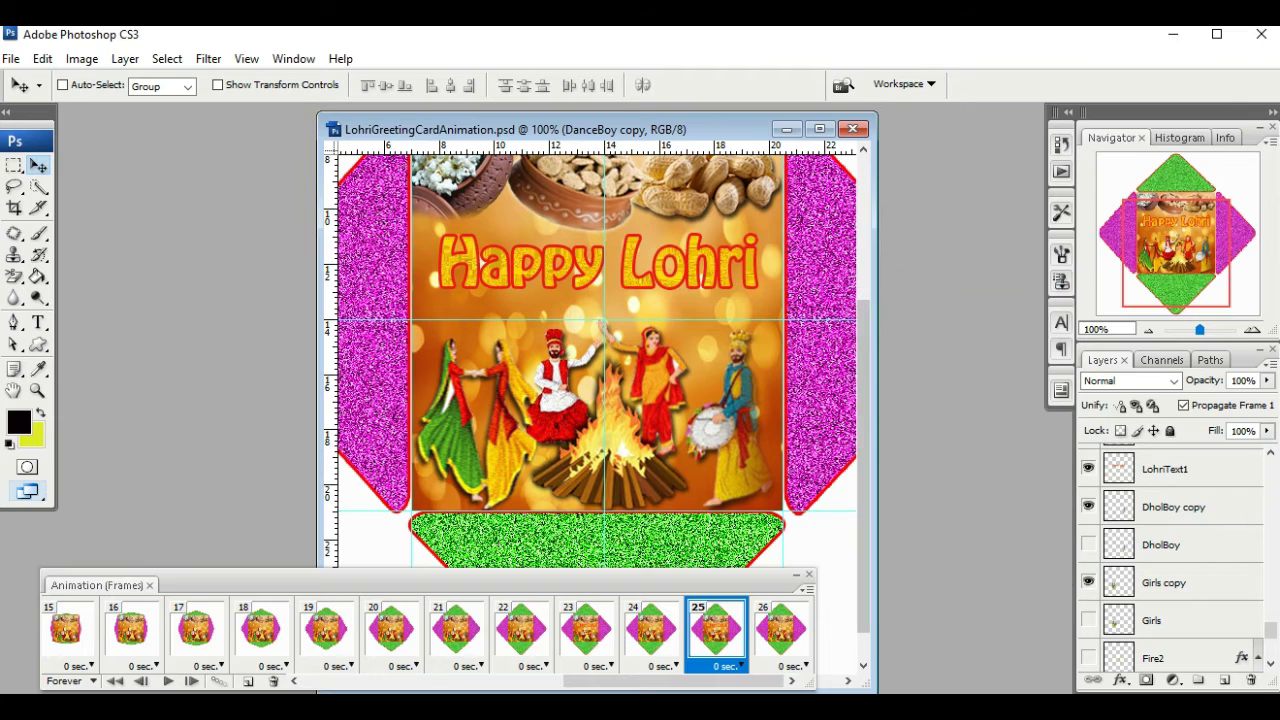
pyautogui.click(781, 631)
pyautogui.click(808, 589)
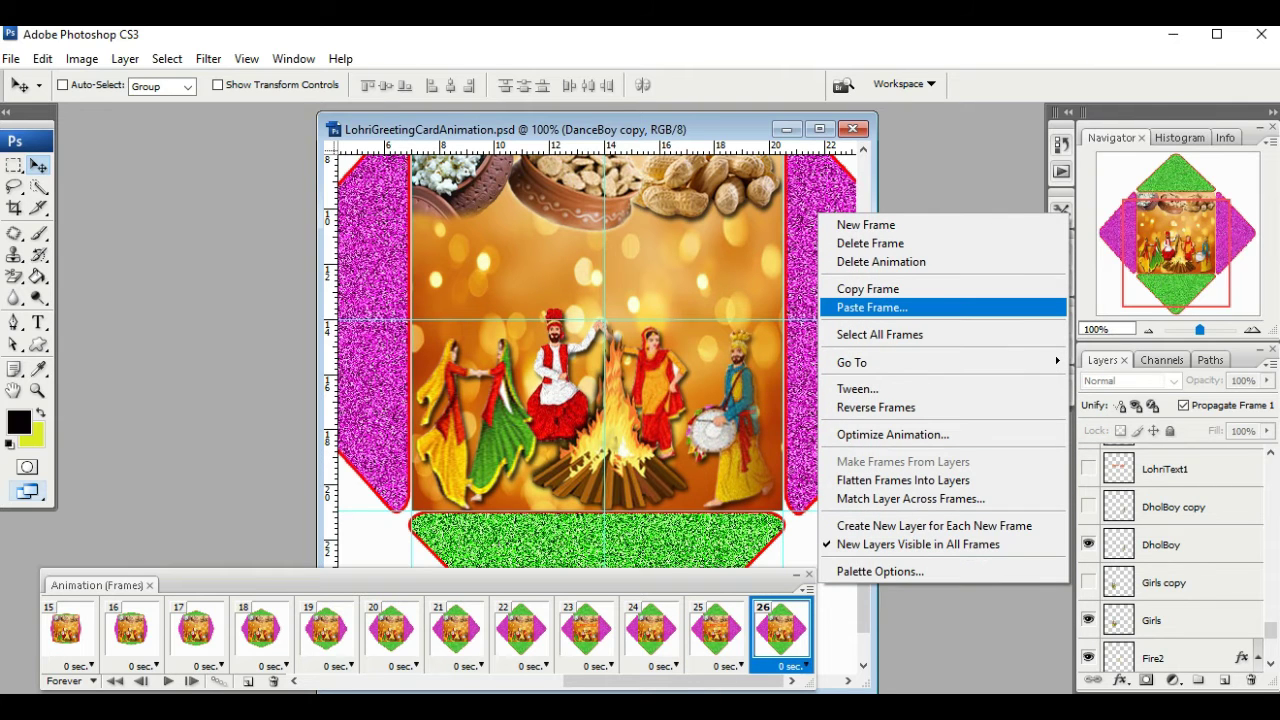
pyautogui.click(870, 307)
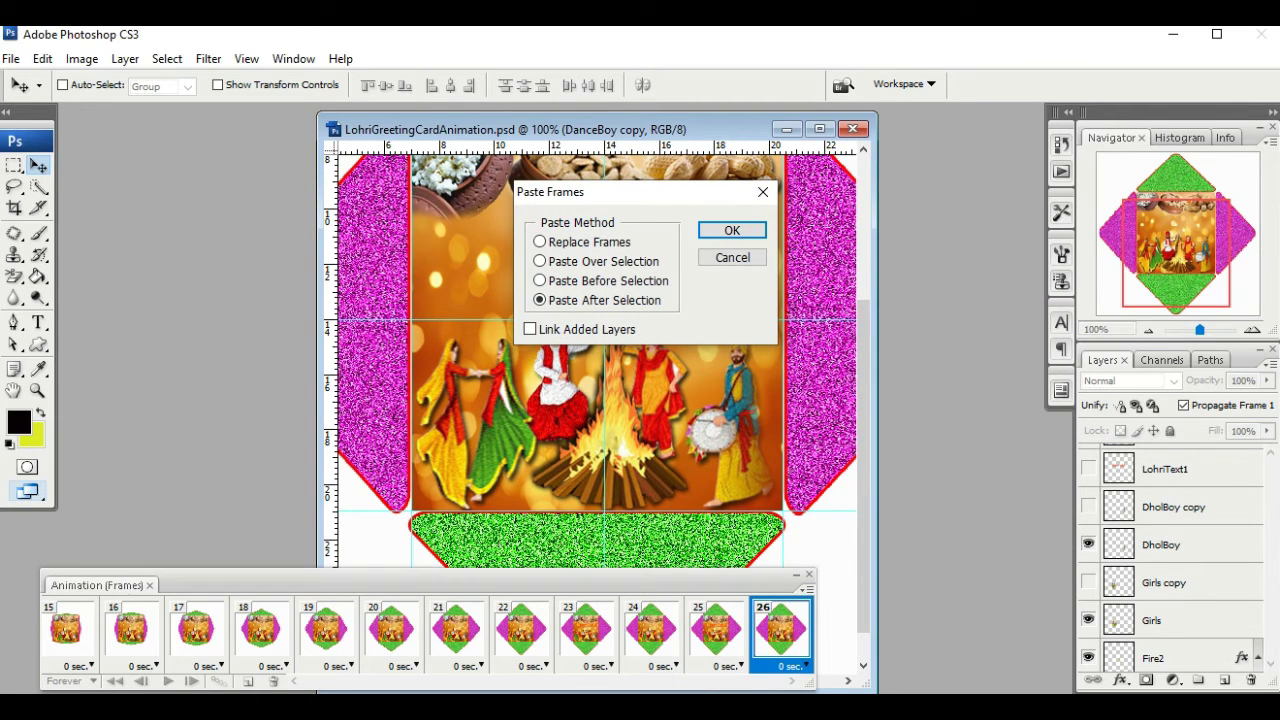
pyautogui.click(732, 230)
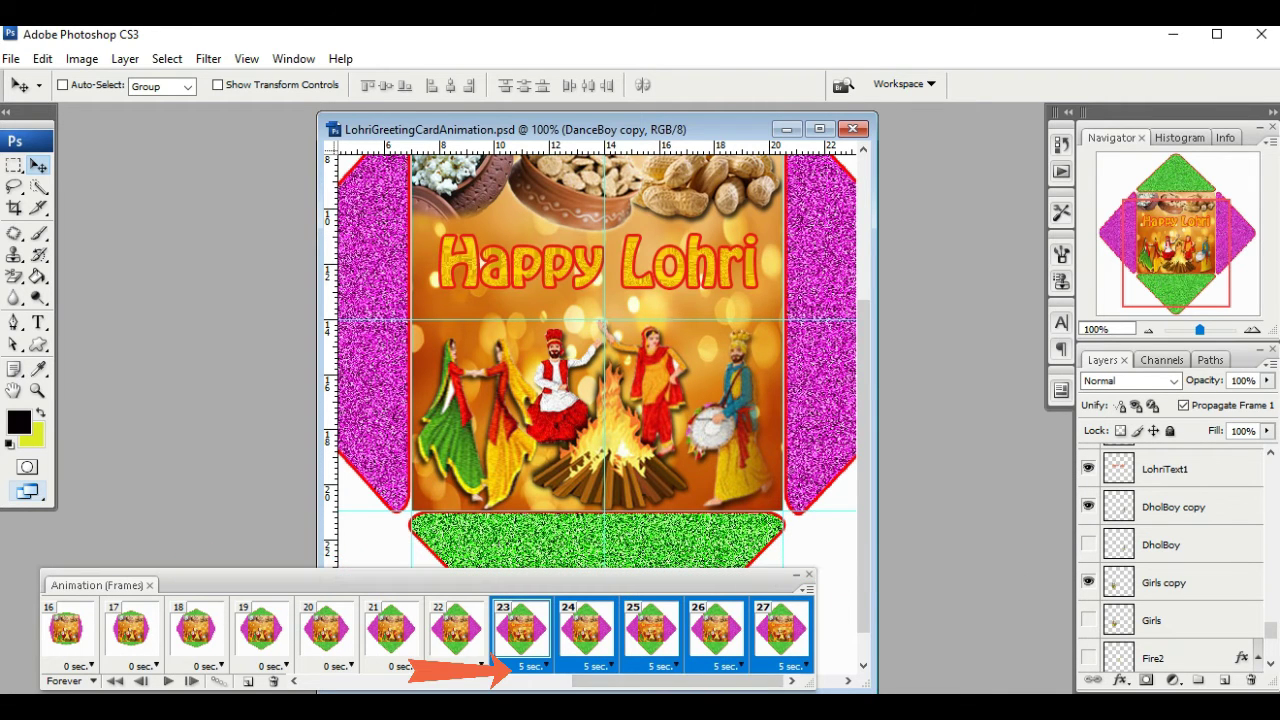
# Step: Set the delay of frames 23 to 27 to 1.0 second and play the animation from frame 27
pyautogui.click(534, 666)
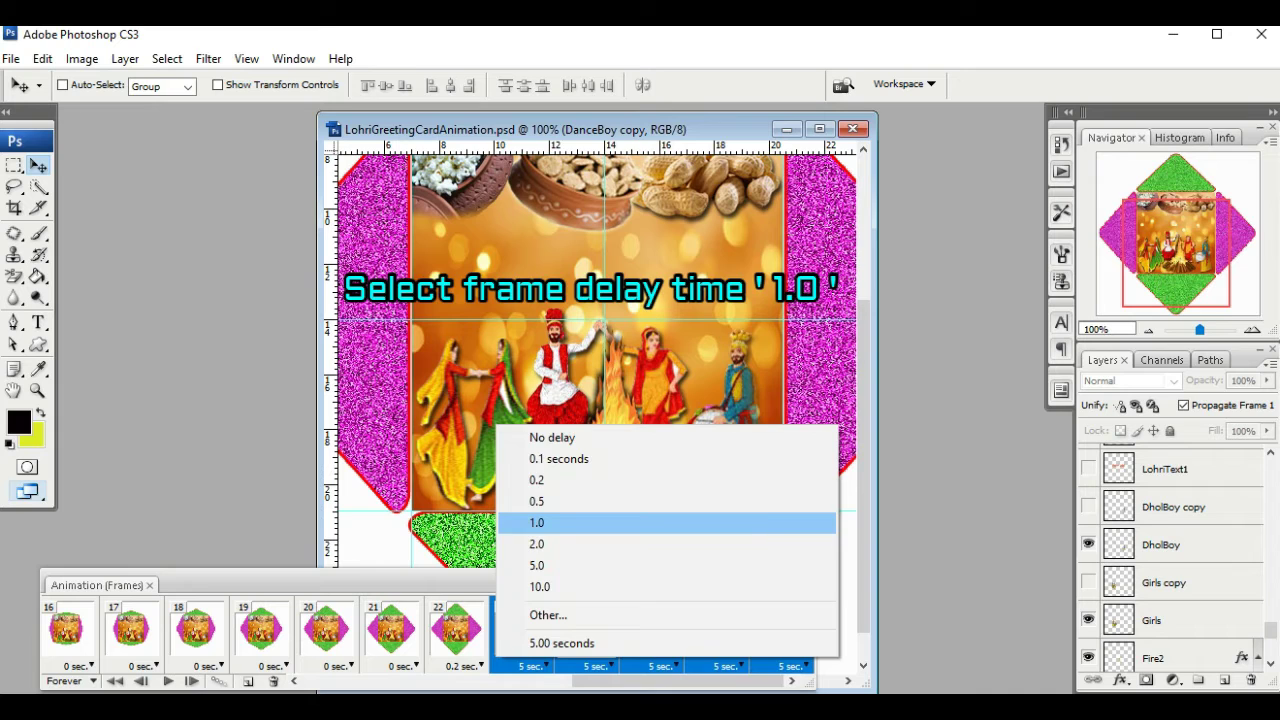
pyautogui.click(538, 523)
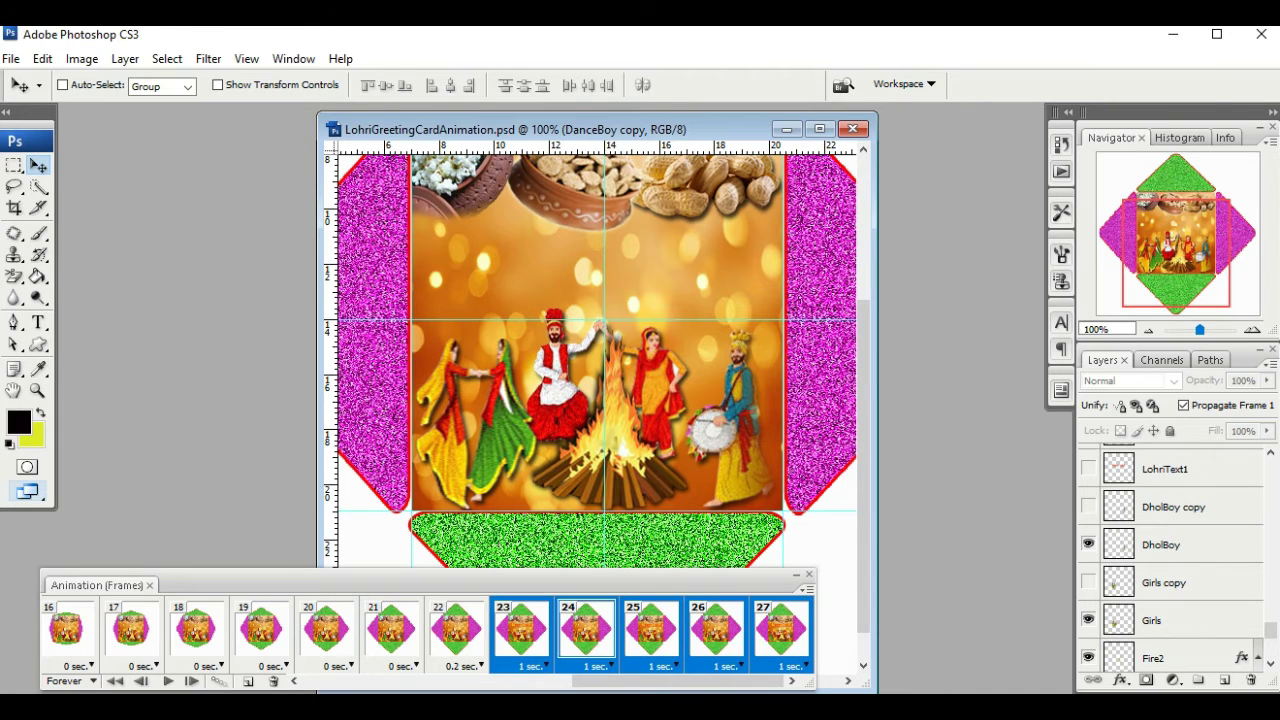
pyautogui.click(781, 630)
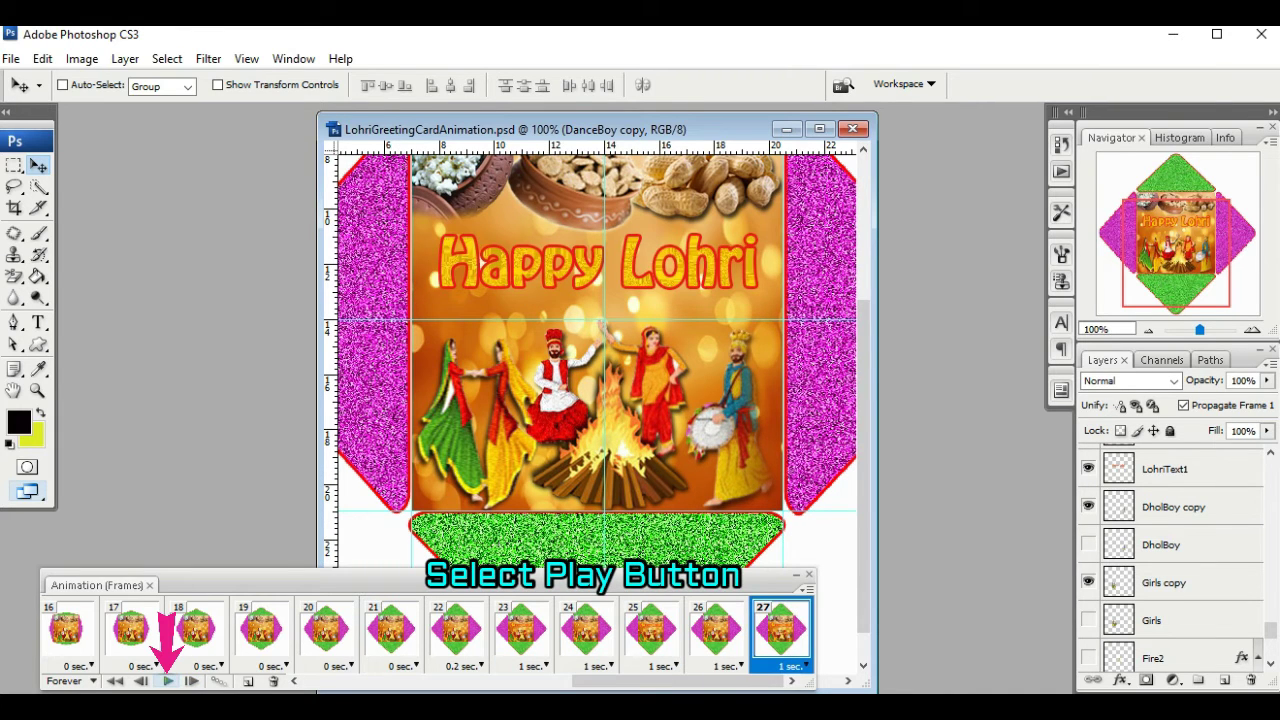
pyautogui.click(168, 681)
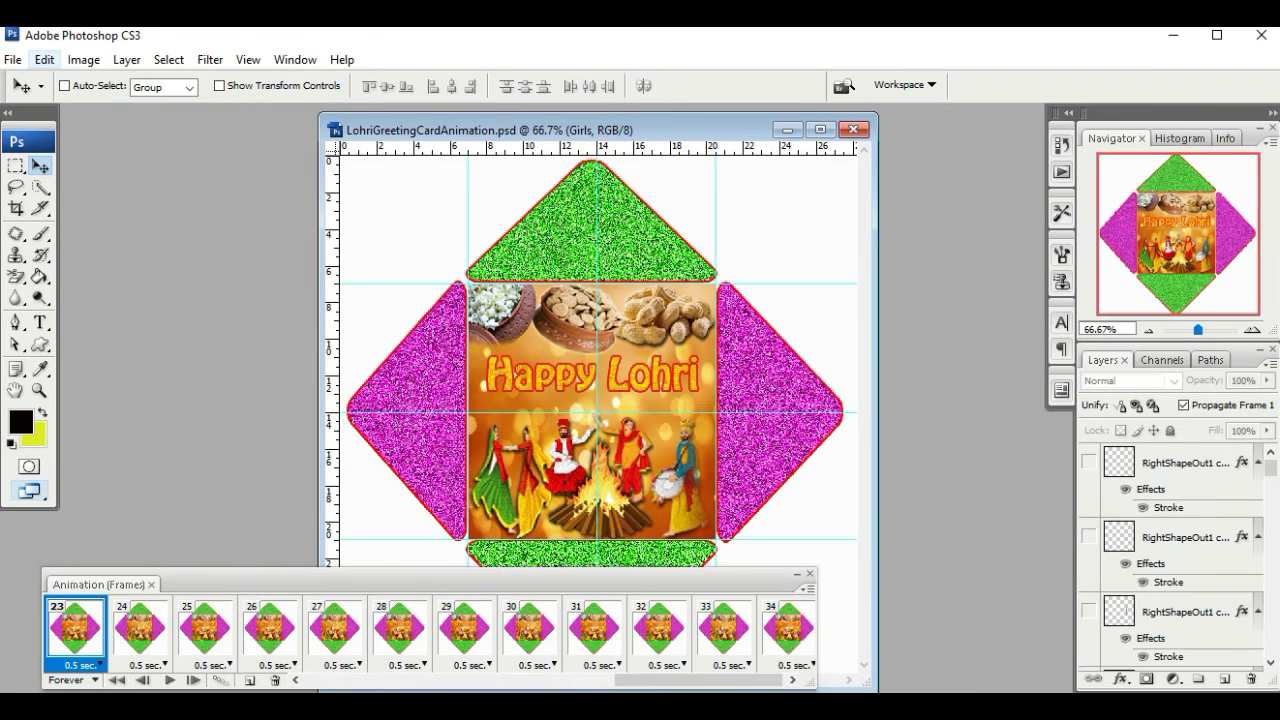
# Step: Export the animation with Save for Web & Devices as LohriGreetingCardAnimation.gif in the LohriGreeting folder, looping forever
pyautogui.click(12, 59)
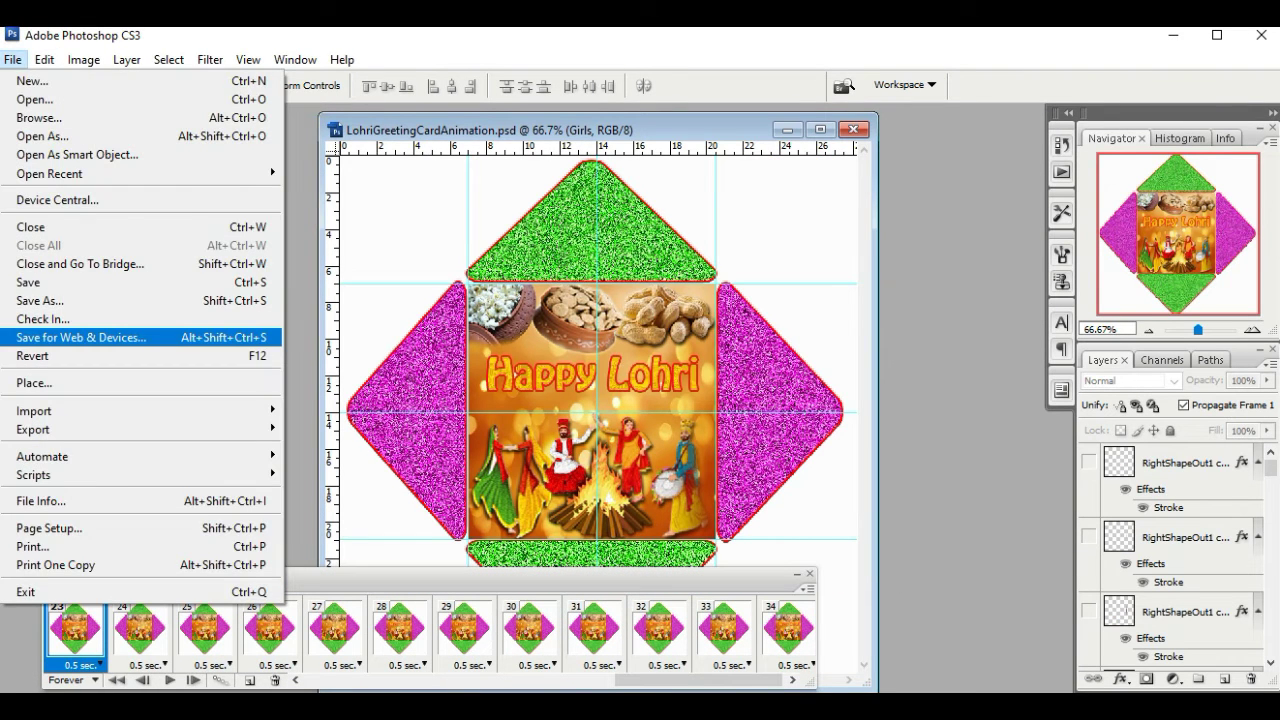
pyautogui.click(80, 337)
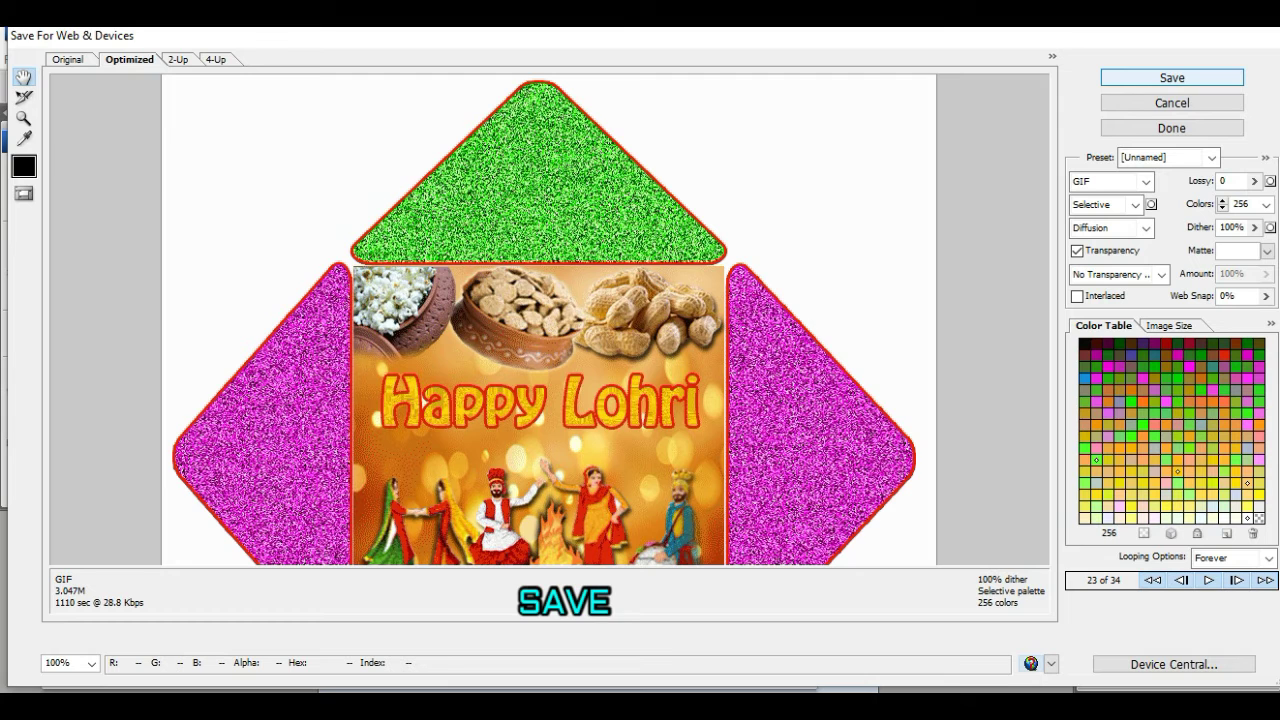
pyautogui.click(1172, 77)
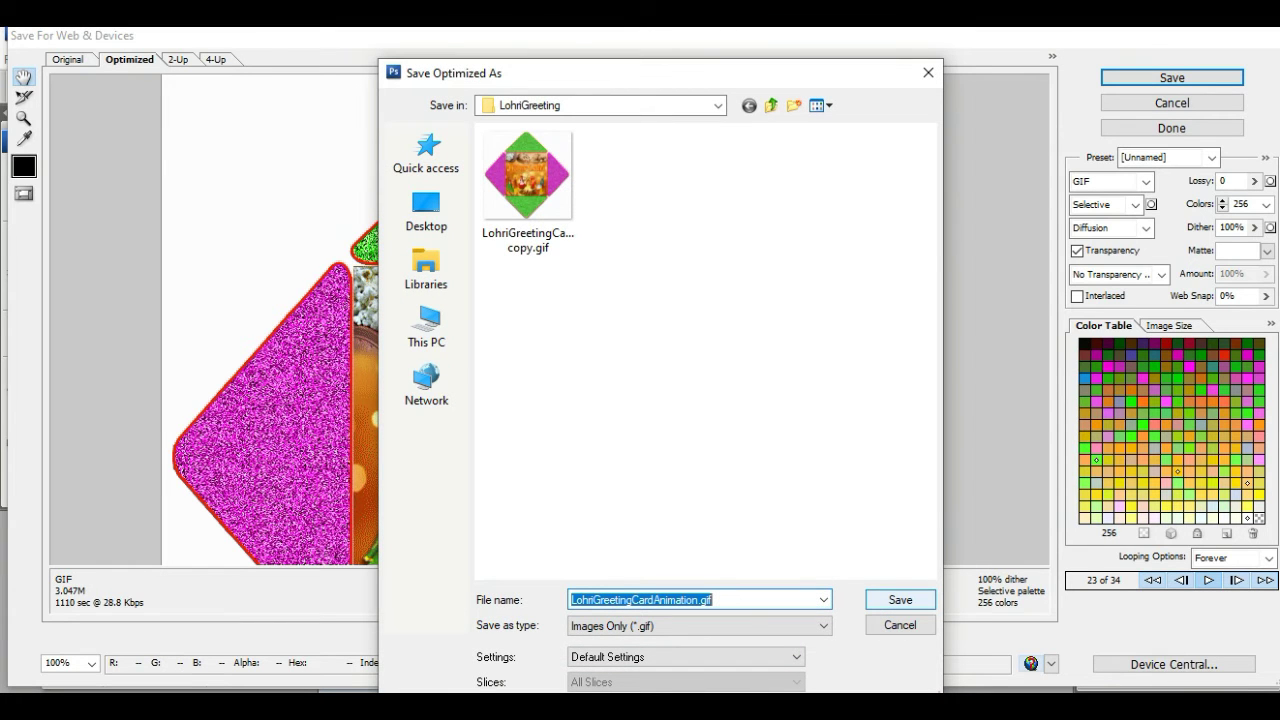
pyautogui.press('Return')
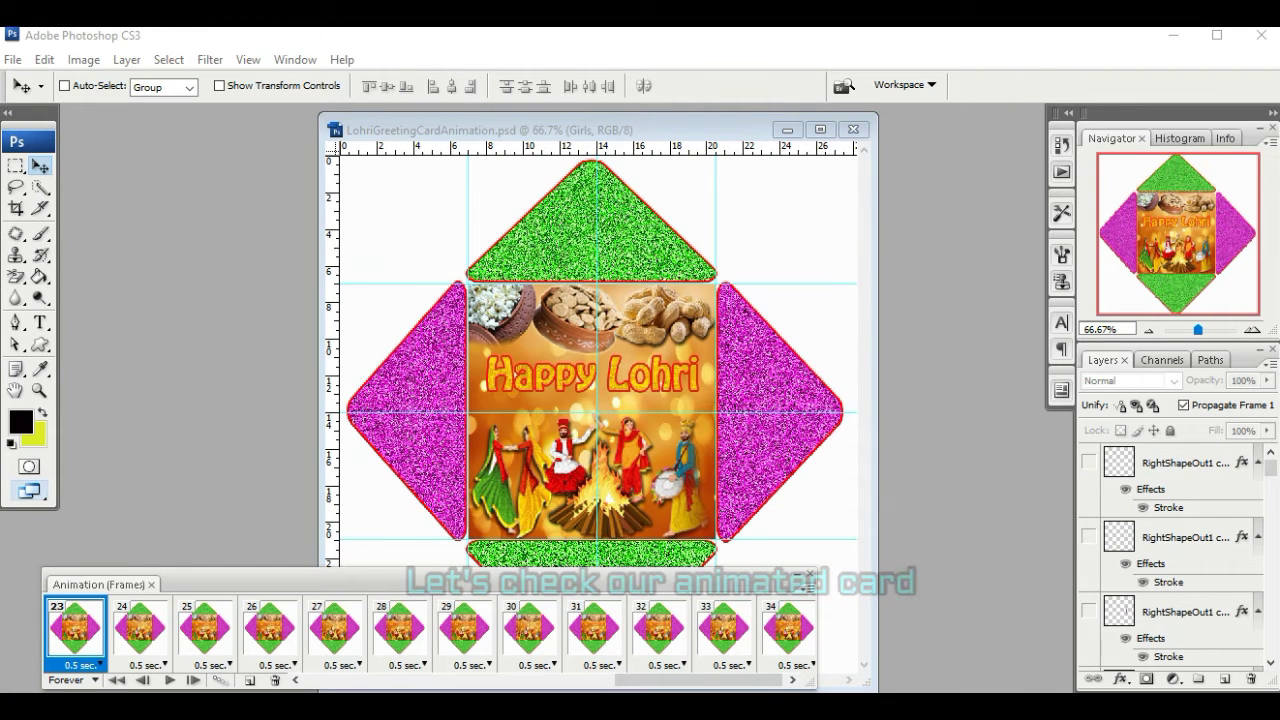
# Step: Switch to File Explorer and open LohriGreetingCardAnimation.gif from the LohriGreeting folder to check the animated card
pyautogui.press('super+e')
pyautogui.click(340, 423)
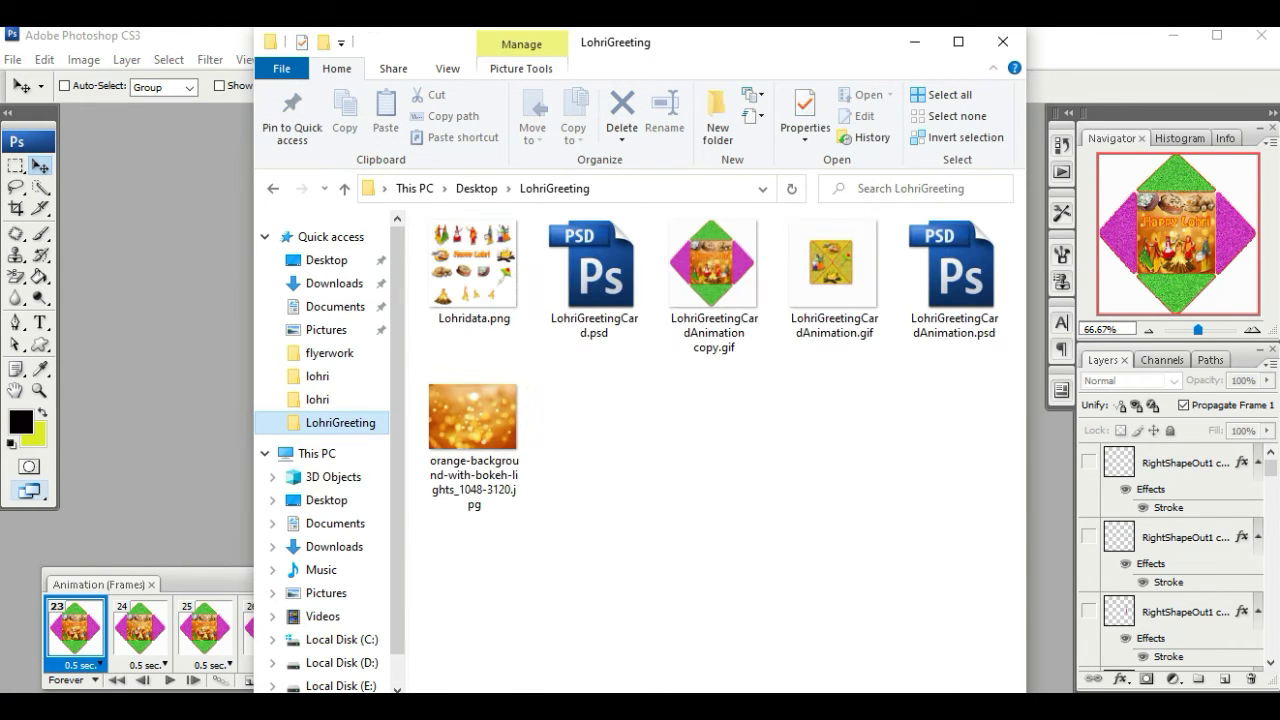
pyautogui.click(833, 279)
pyautogui.doubleClick(833, 279)
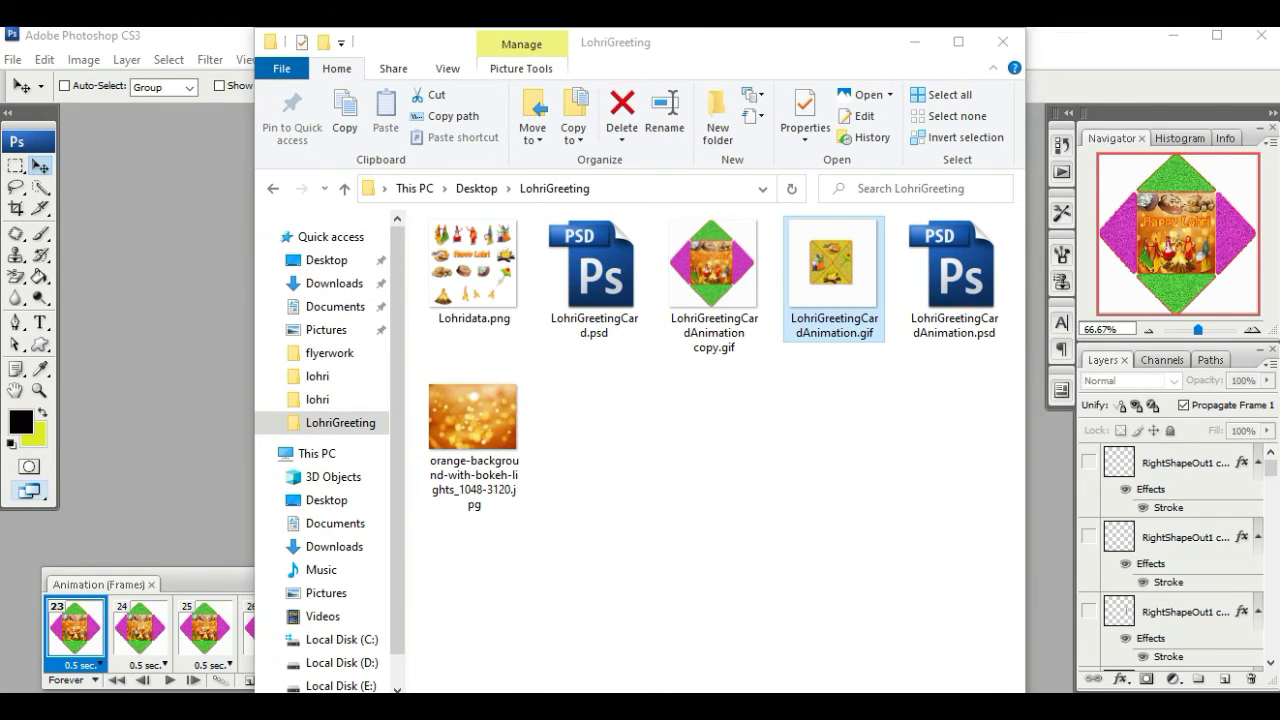